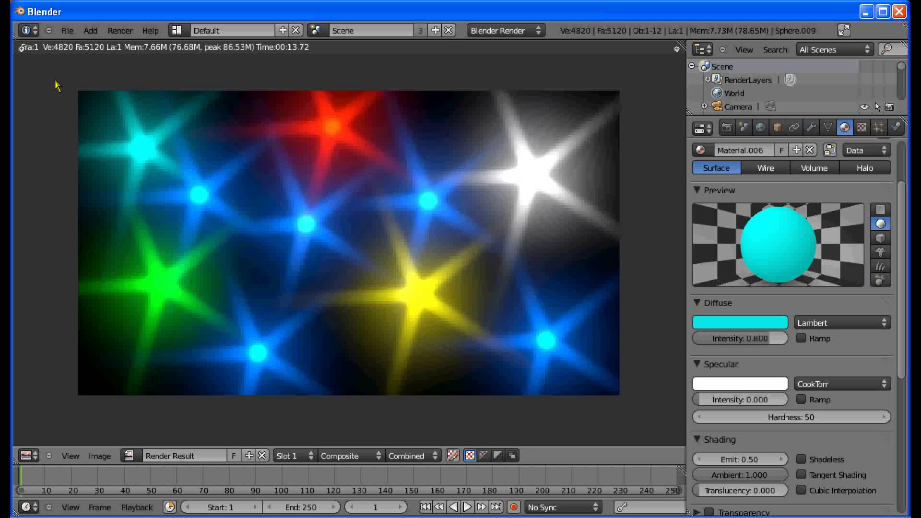
Start a new file and delete the default cube while looking through the camera
left_click(71, 33)
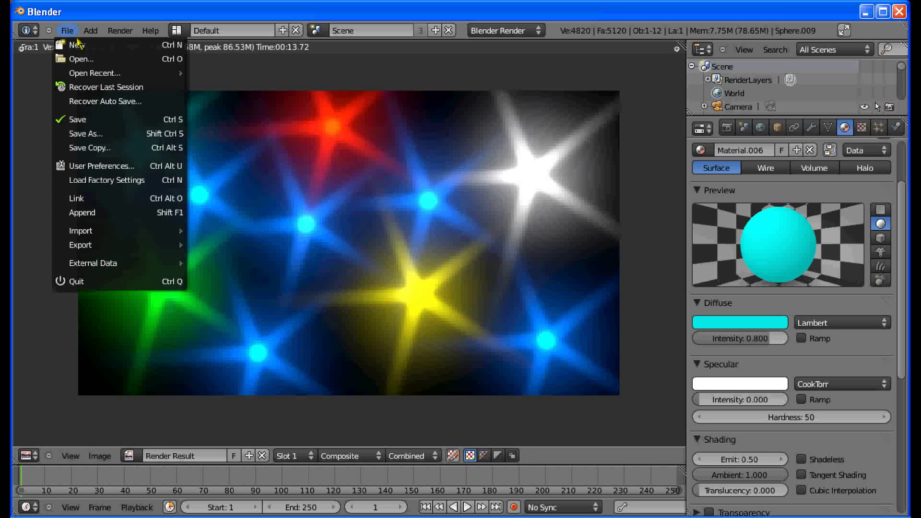
left_click(77, 44)
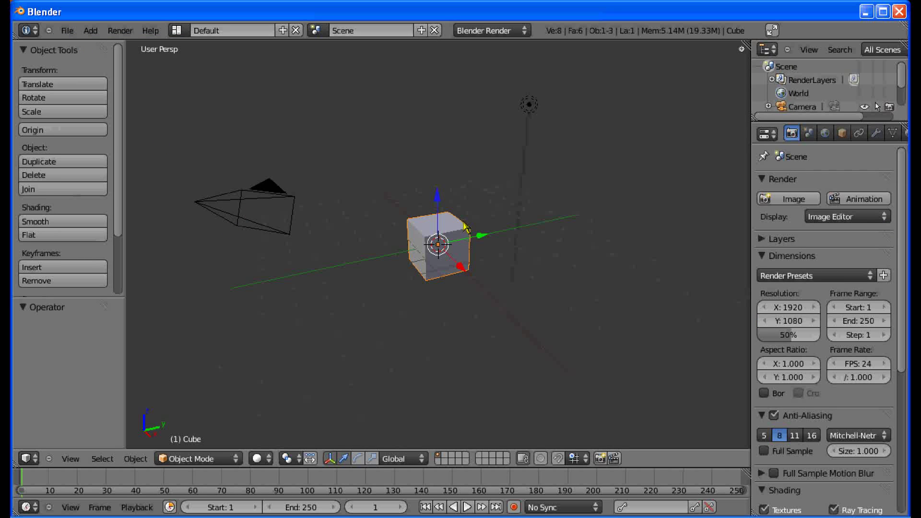
key("KP_0")
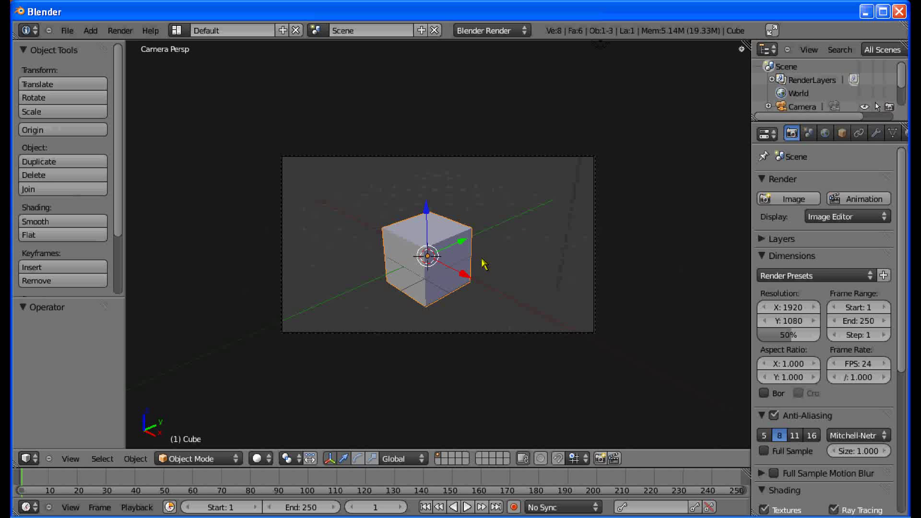
key("x")
left_click(417, 251)
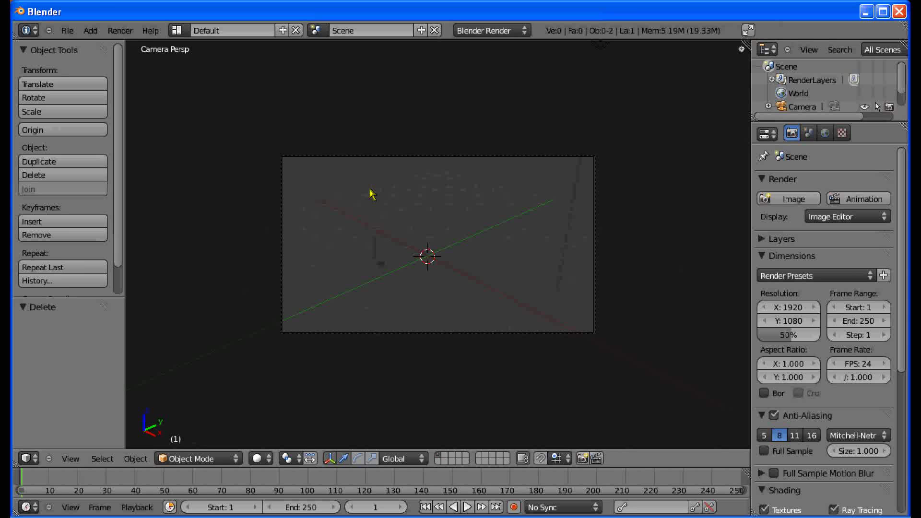
Add a UV sphere at the origin and hide the 3D transform manipulator
left_click(90, 31)
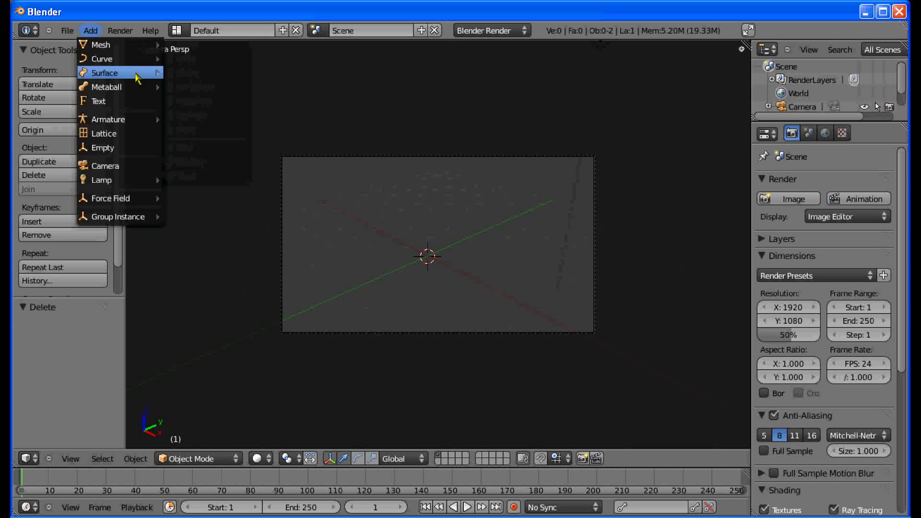
mouse_move(110, 45)
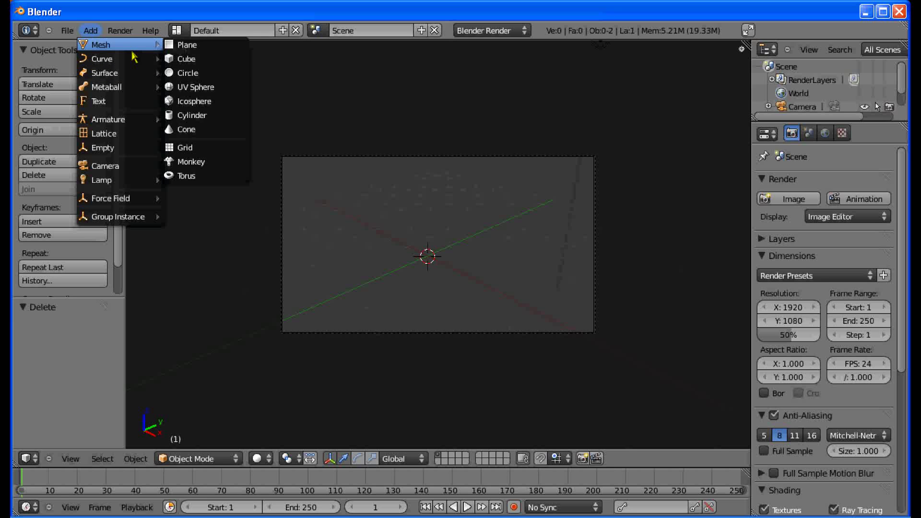
left_click(193, 87)
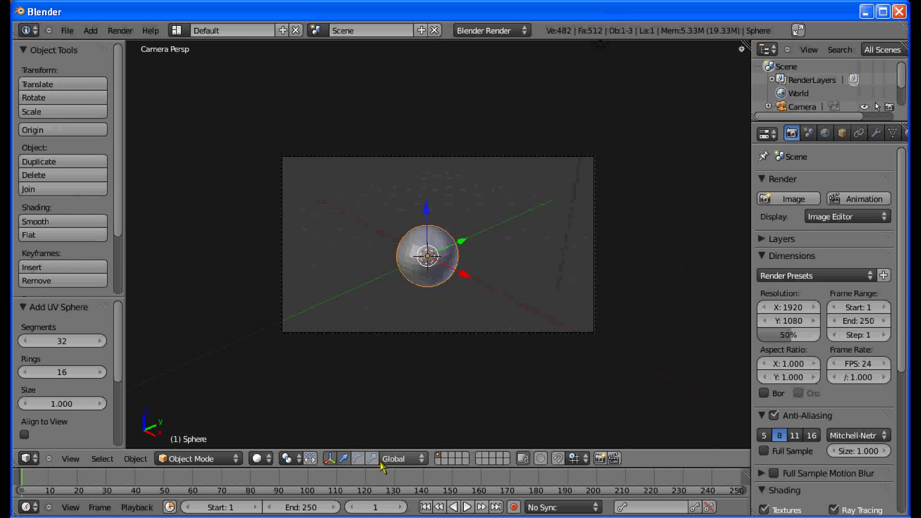
left_click(331, 459)
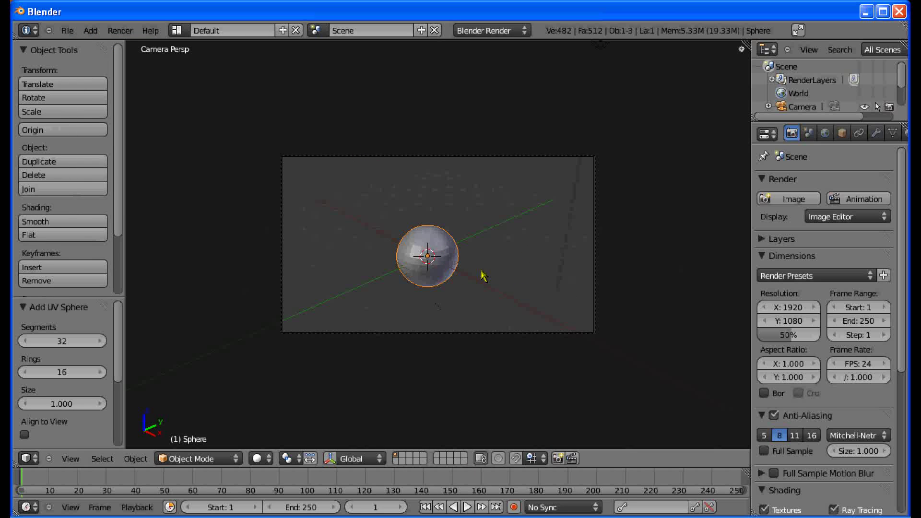
Shade the sphere smooth and place it slightly off the origin, near the centre of the camera frame
key("g")
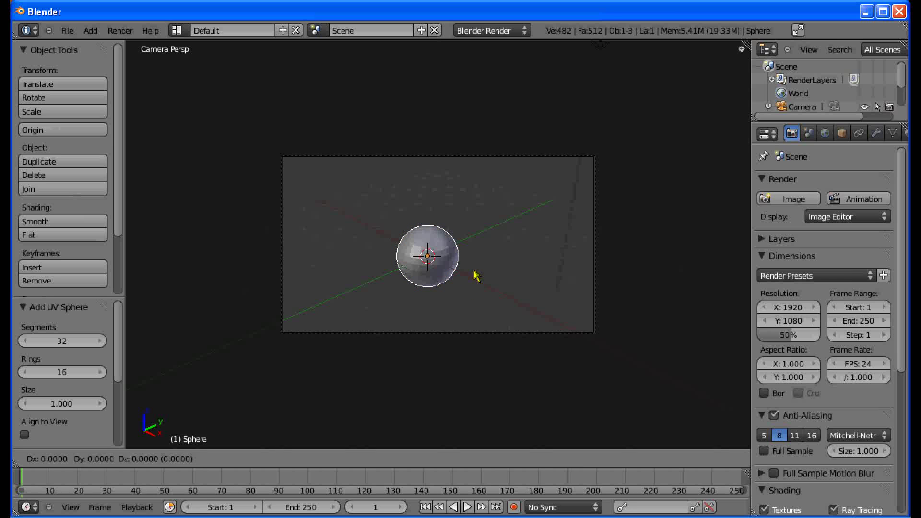
left_click(485, 261)
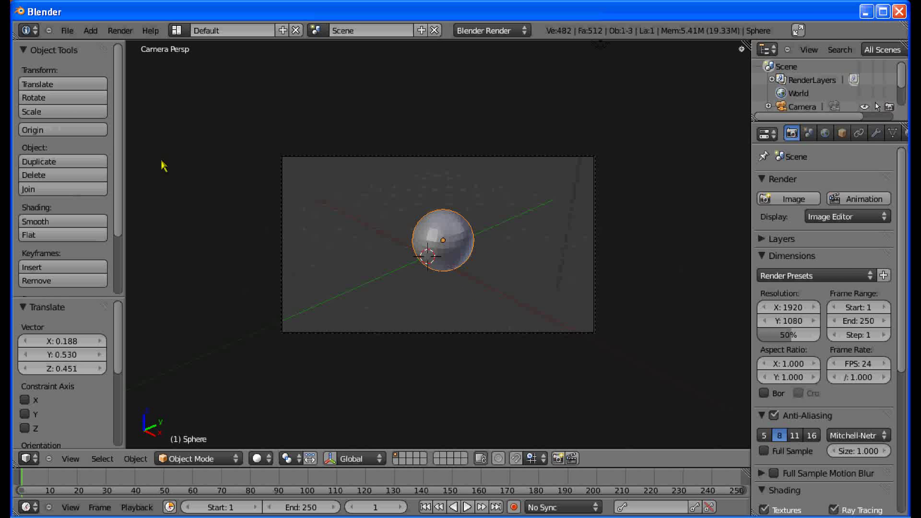
left_click(50, 224)
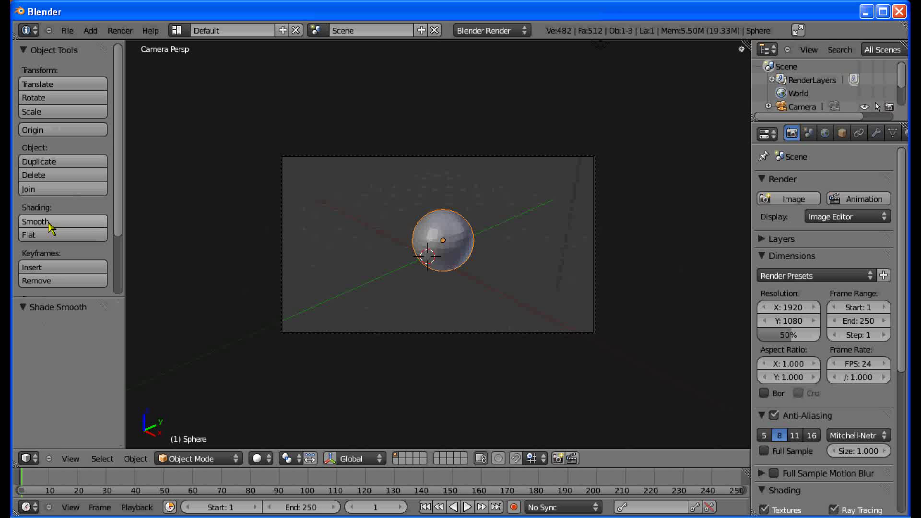
key("g")
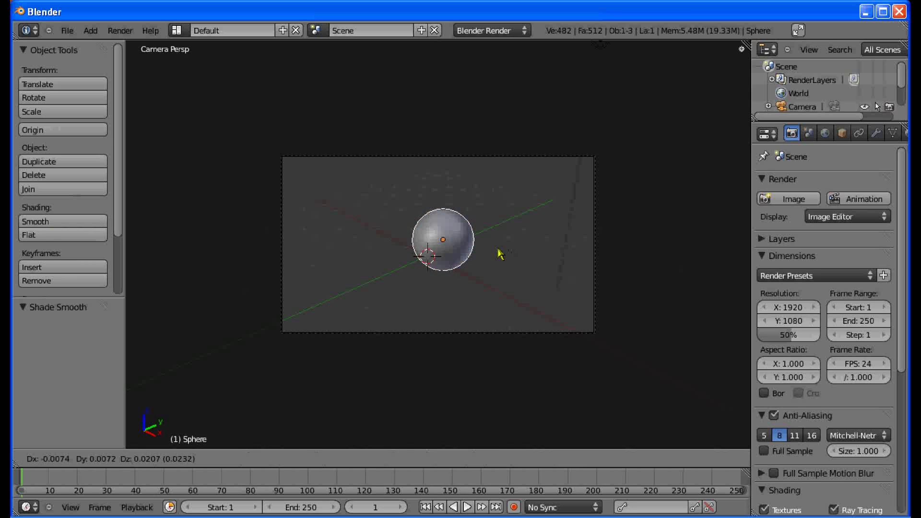
left_click(499, 260)
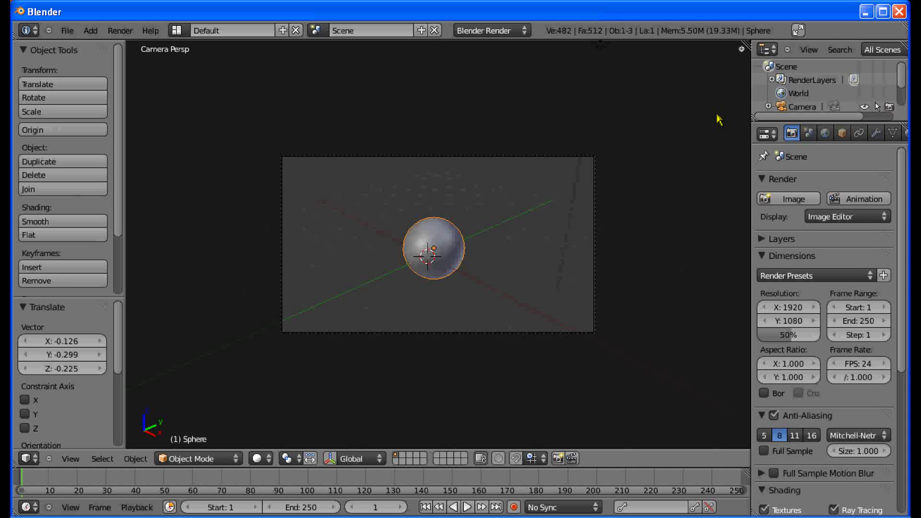
Scale the sphere down uniformly to about 0.188 of its size
key("s")
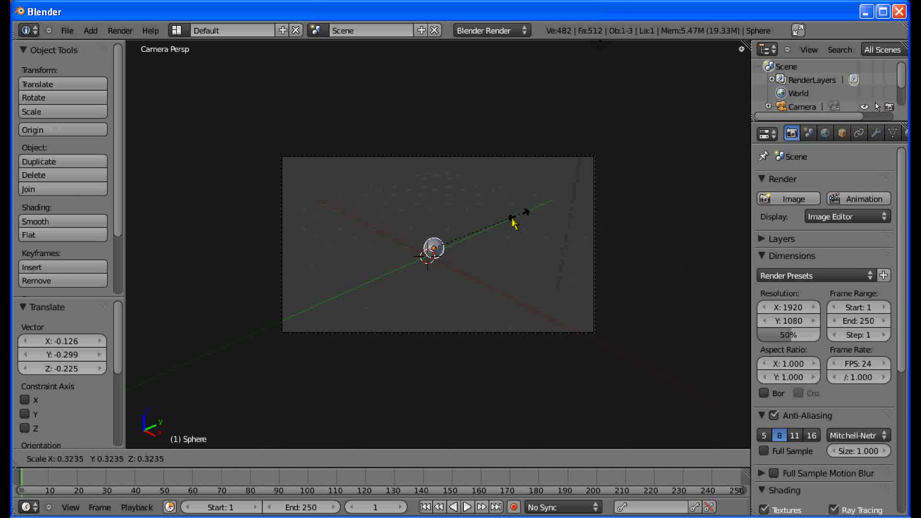
left_click(480, 227)
left_click(505, 246)
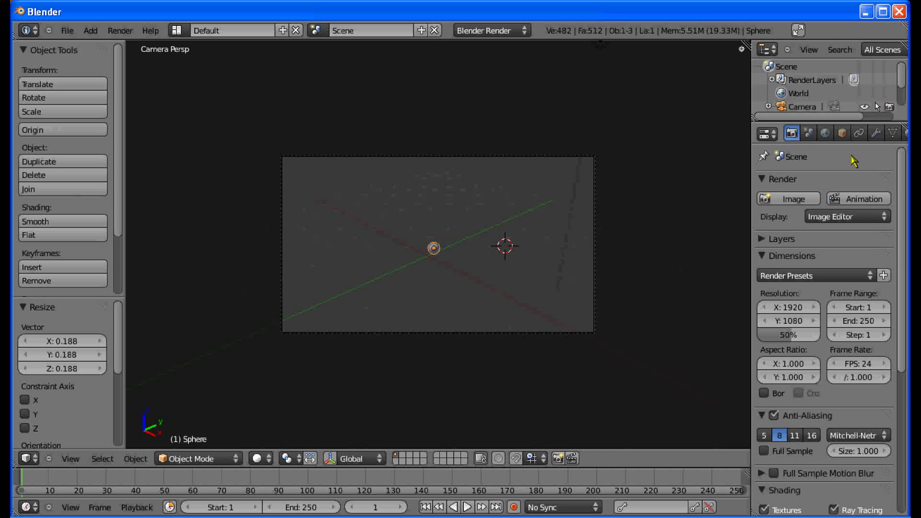
Widen the properties area and add a new material to the sphere
left_click_drag(750, 217, 700, 213)
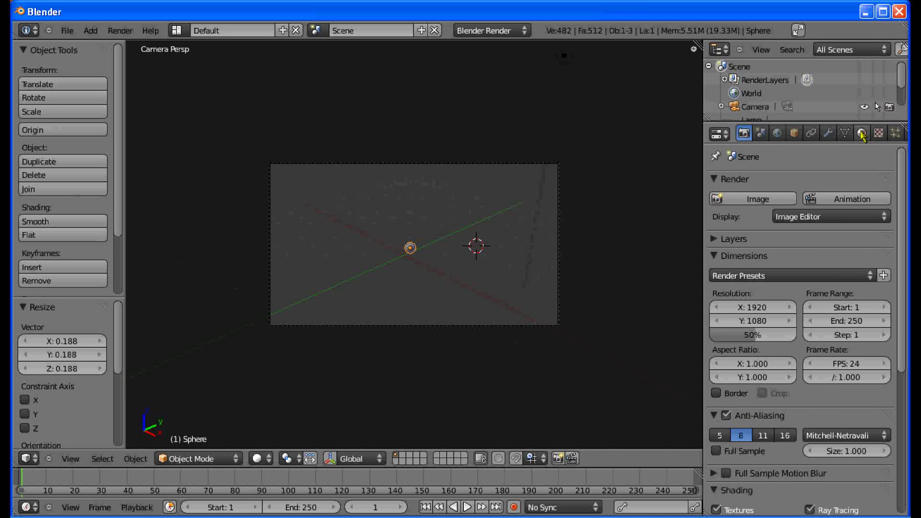
left_click(862, 136)
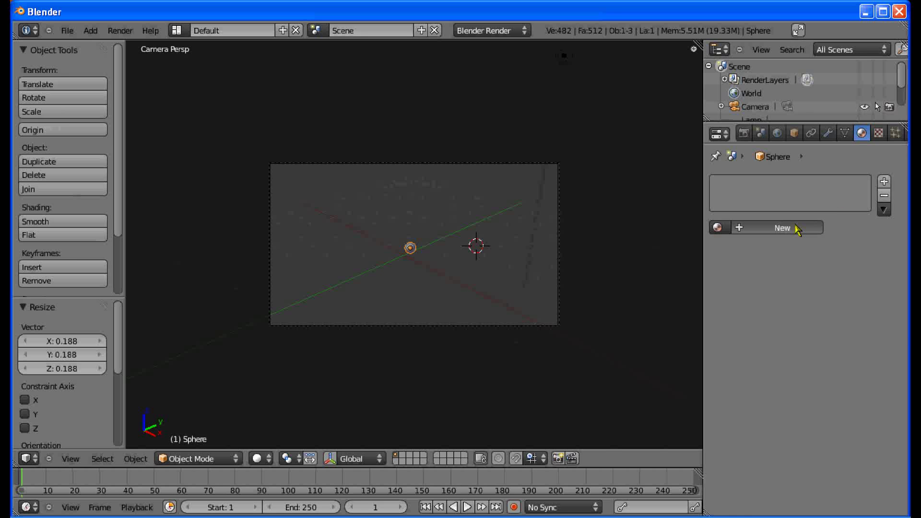
left_click(782, 228)
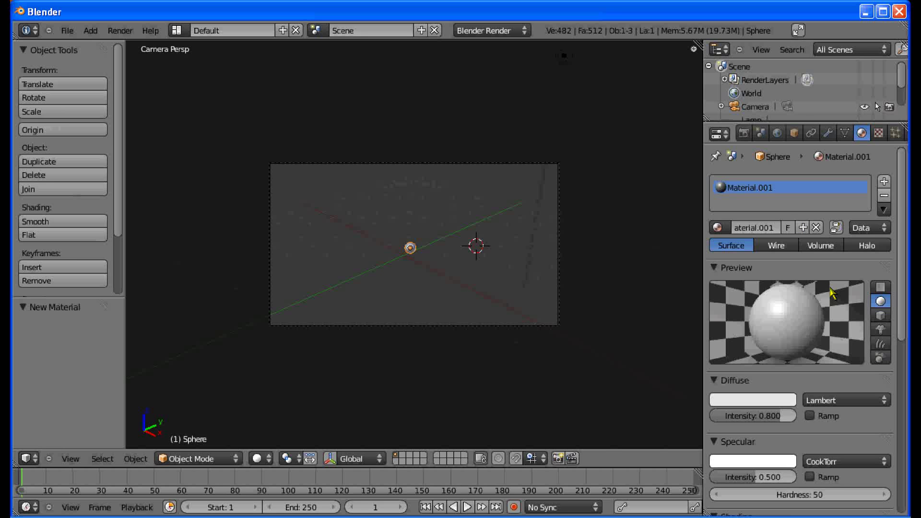
Set the sphere material's emit value to 1.00 and its specular intensity to 0.000
scroll(766, 391, "down", 8)
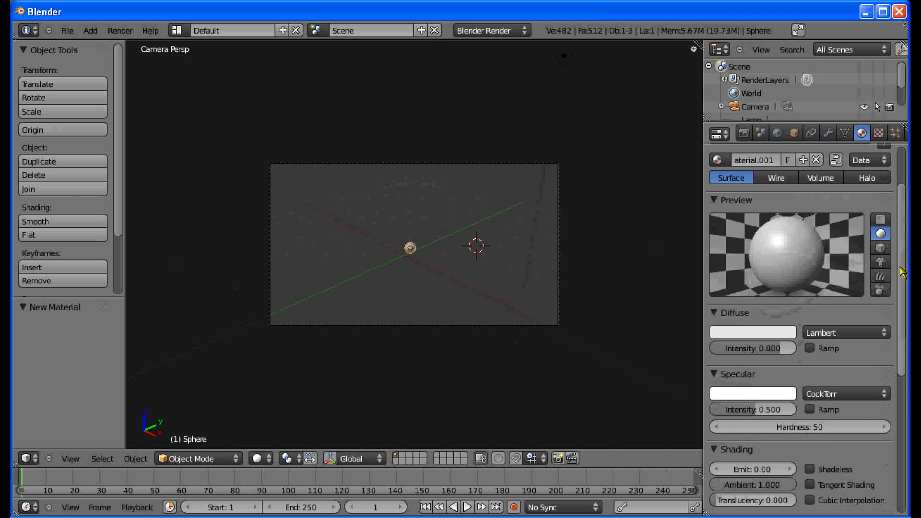
left_click(764, 382)
type("1")
key("Return")
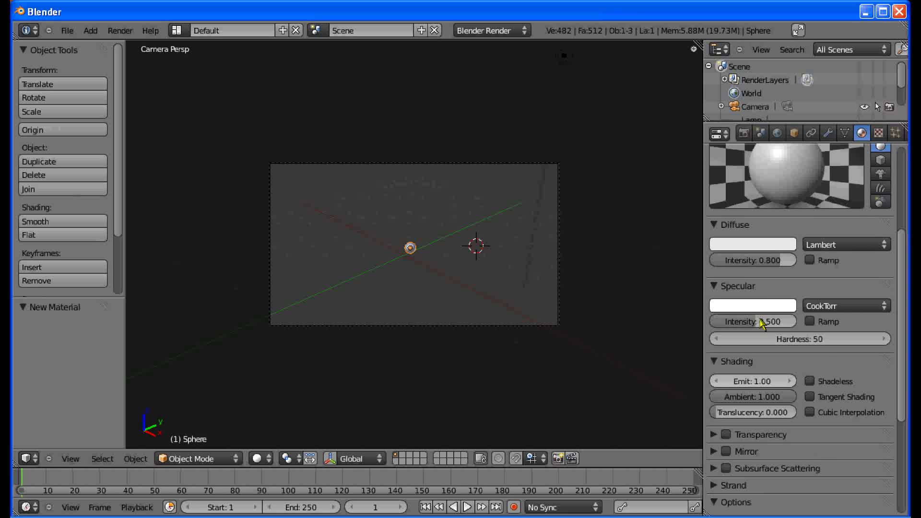
left_click_drag(767, 321, 688, 323)
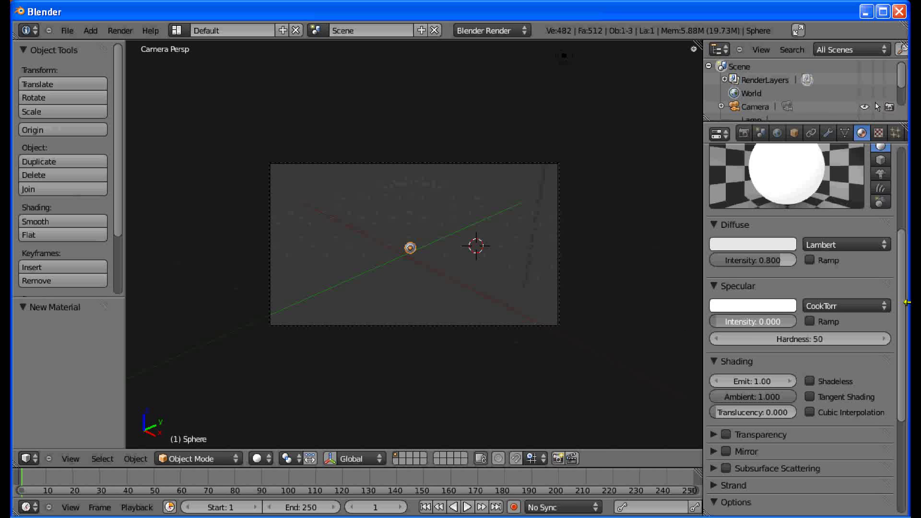
scroll(816, 232, "up", 3)
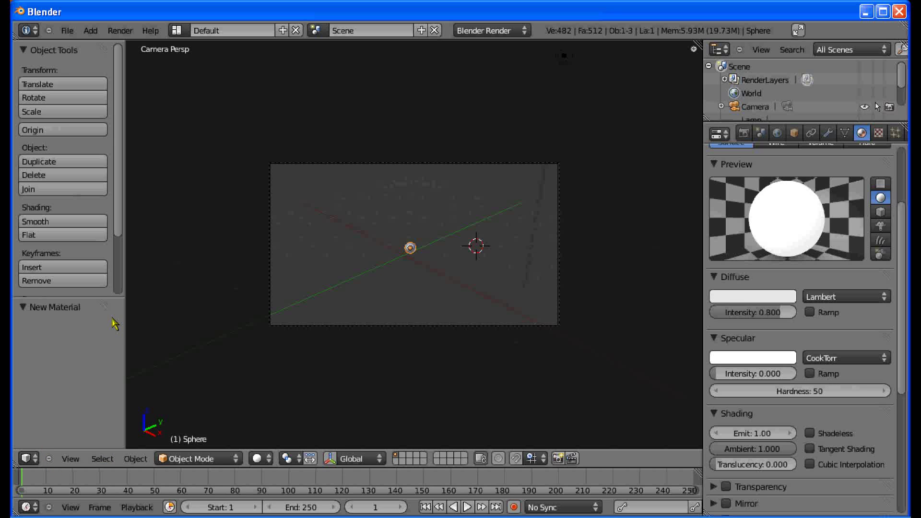
Hide the tool shelf, change the 3D view into the Node Editor and enable compositing nodes for the scene
key("t")
left_click(28, 459)
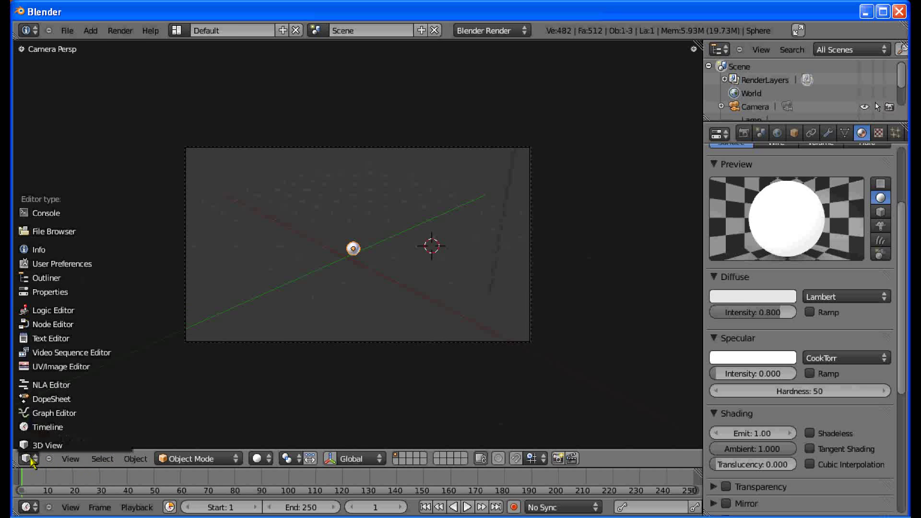
key("Escape")
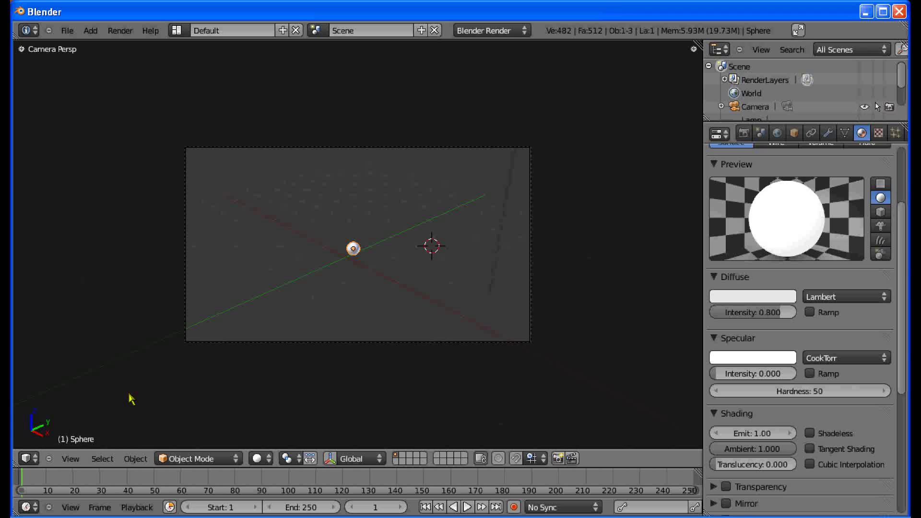
left_click(36, 459)
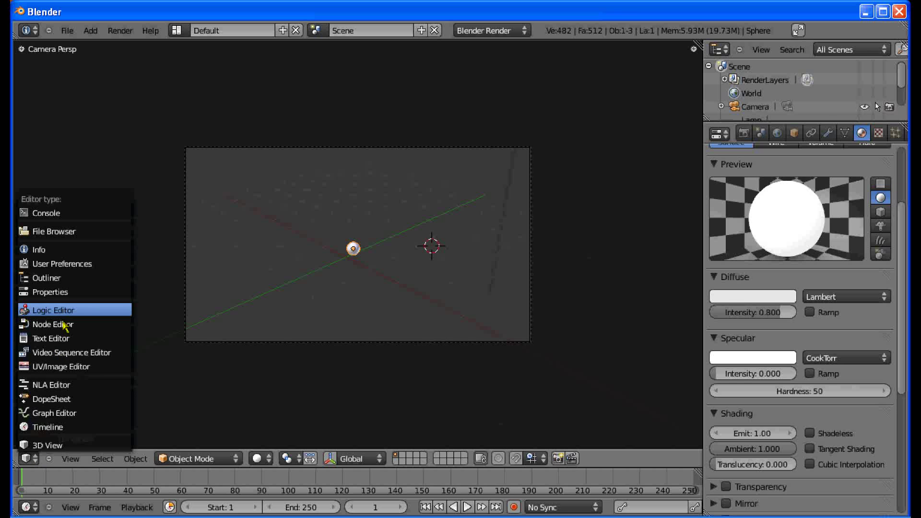
left_click(65, 325)
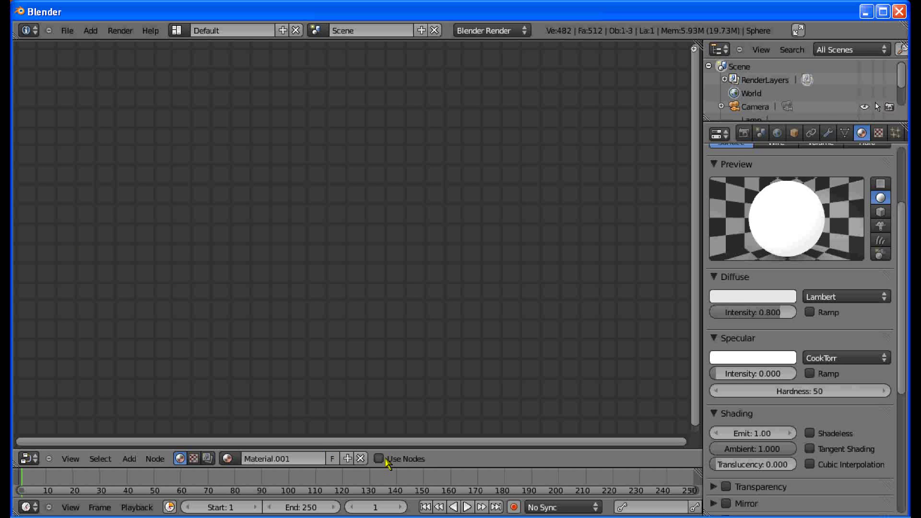
left_click(207, 459)
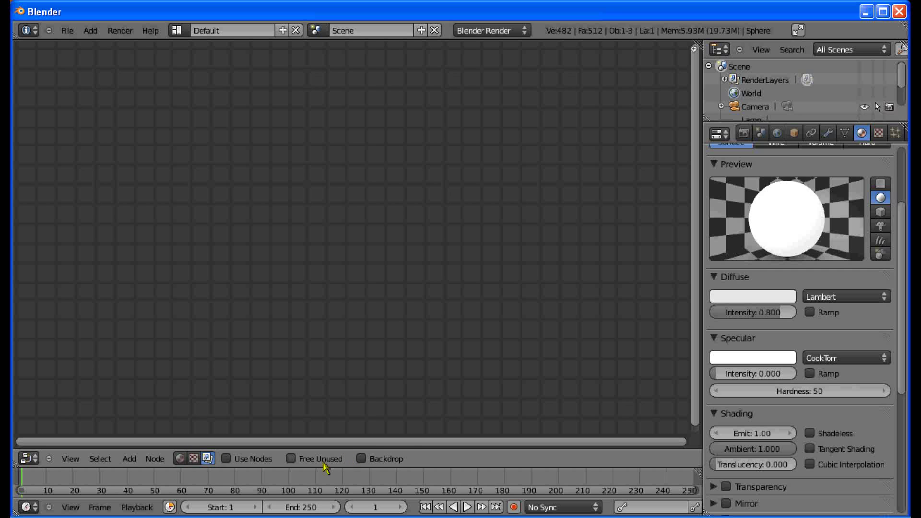
left_click(256, 460)
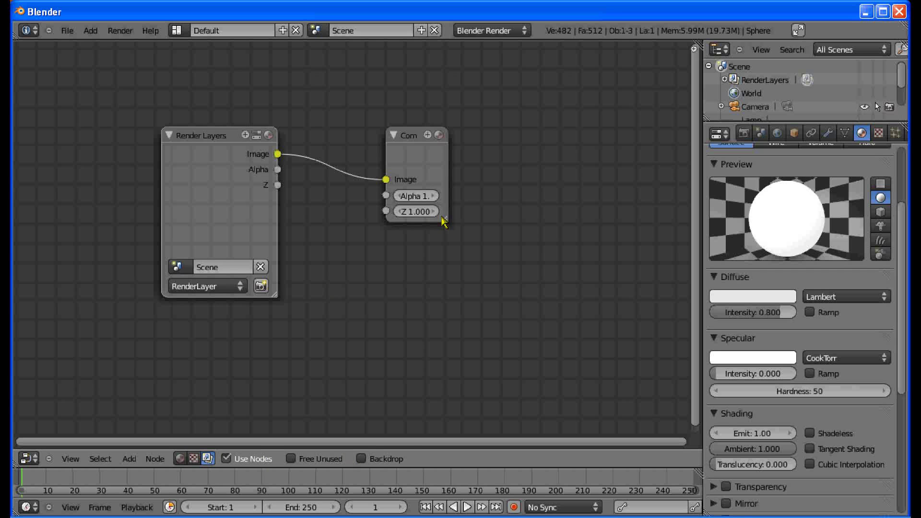
Spread the Render Layers and Composite nodes farther apart to leave room between them
scroll(367, 239, "down", 2)
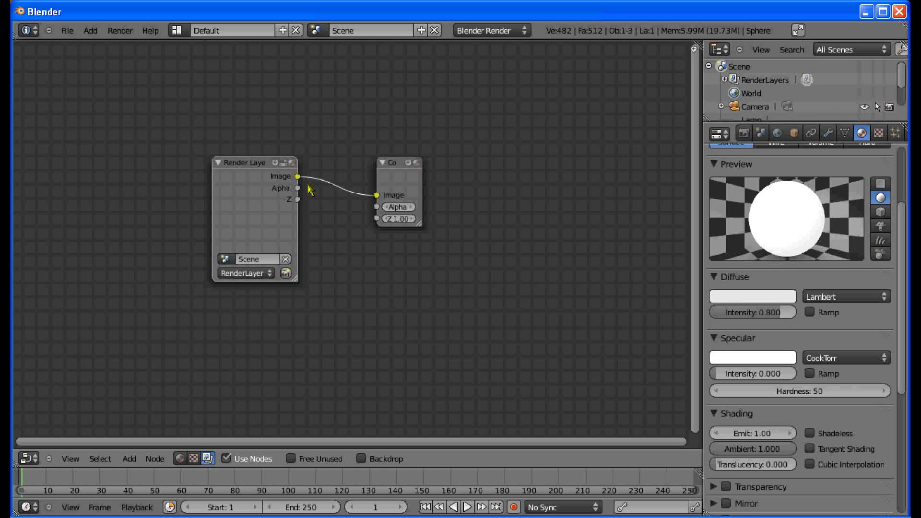
right_click(412, 184)
key("g")
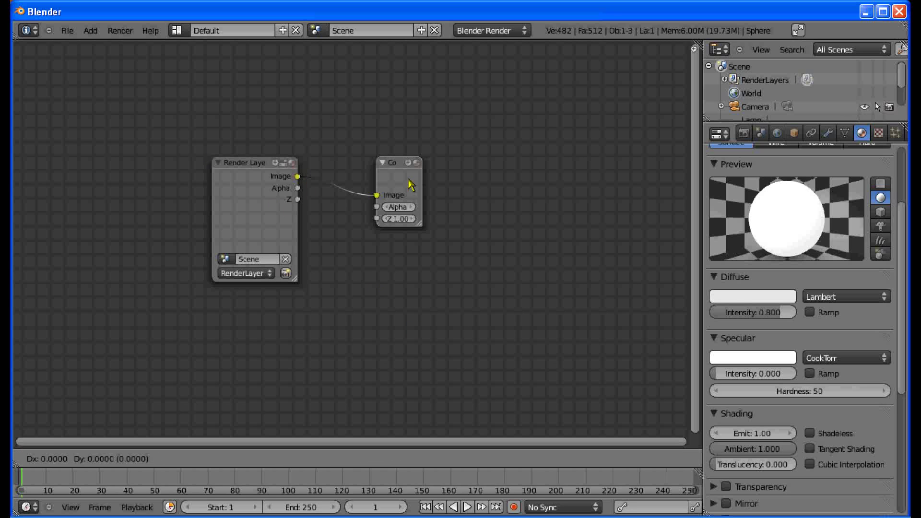
left_click(473, 185)
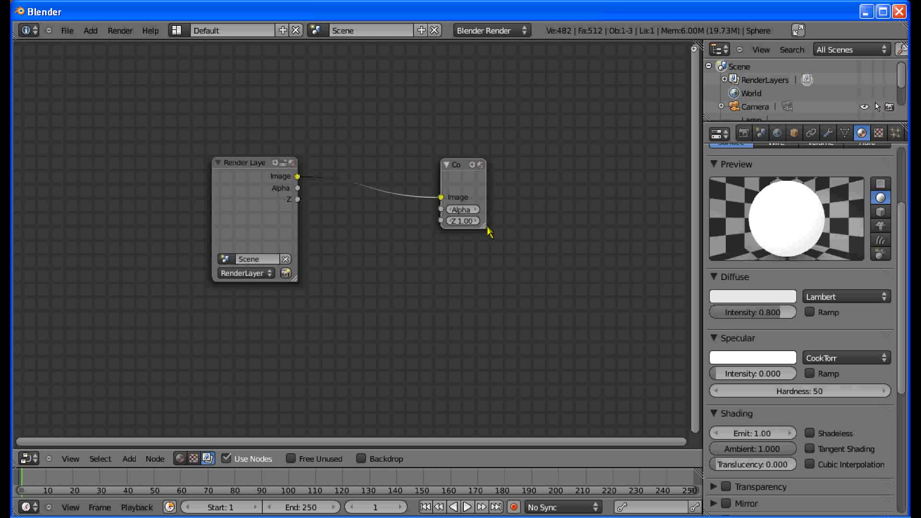
right_click(245, 222)
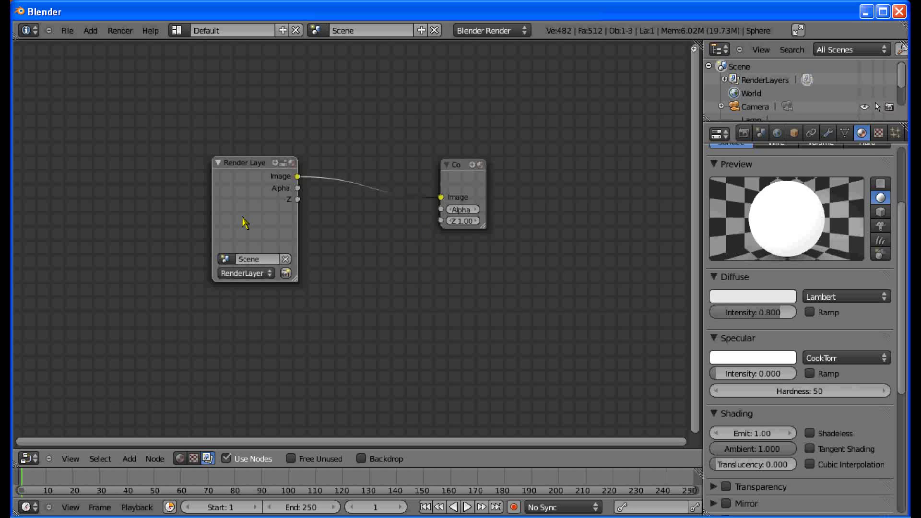
key("g")
left_click(202, 226)
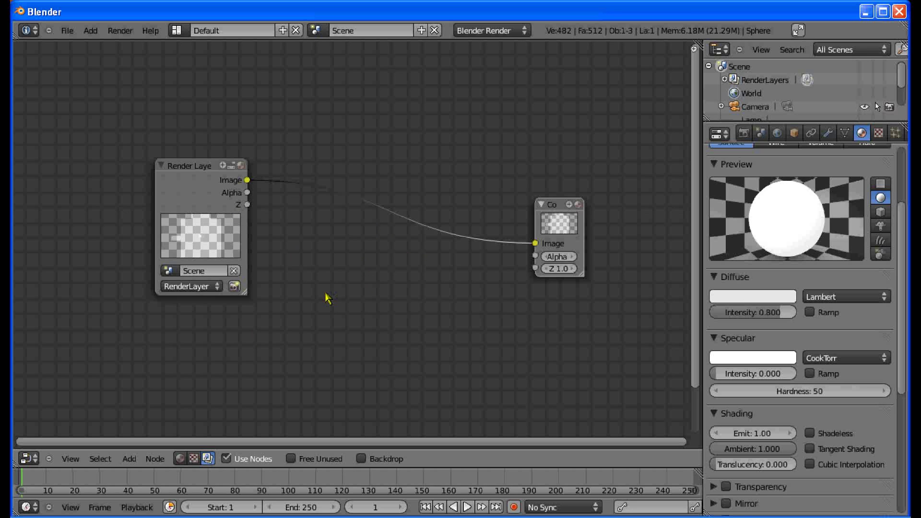
Render the current frame of the sphere and return to the compositing nodes
key("F12")
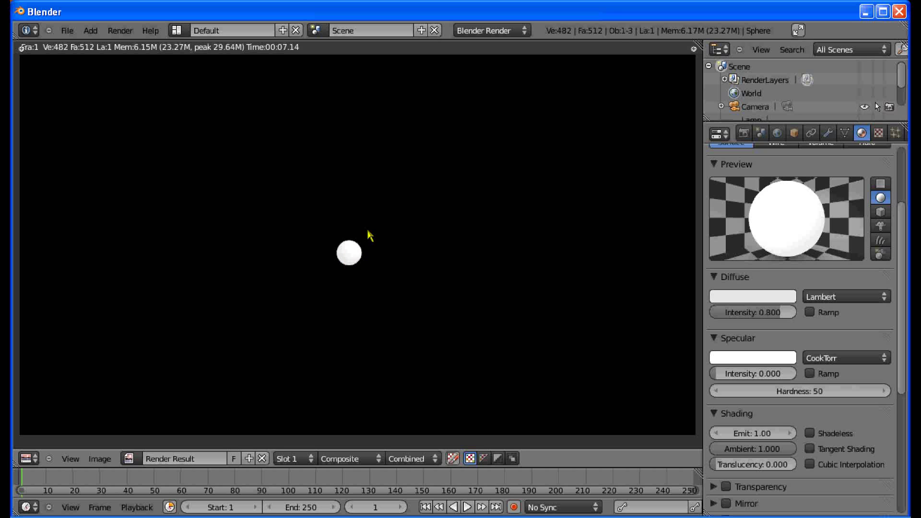
key("shift+F3")
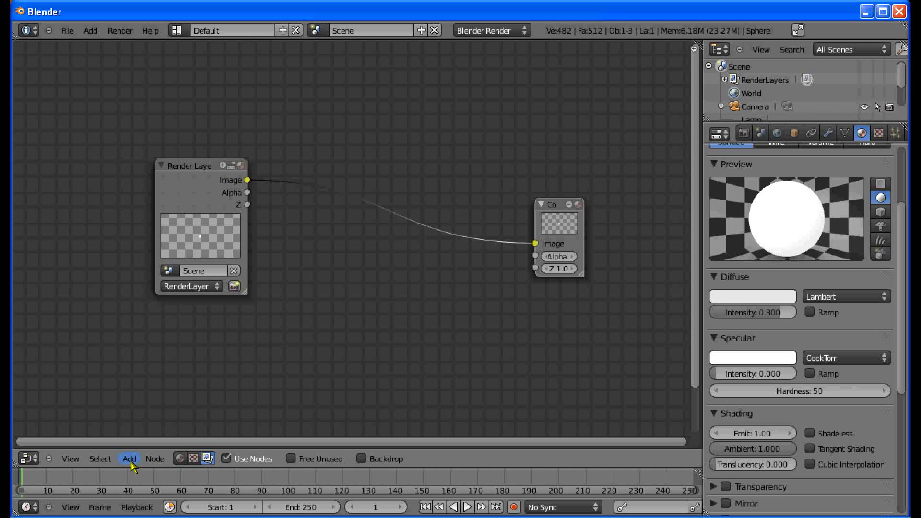
Turn on the backdrop and add a Viewer output node above the gap between the Render Layers and Composite nodes
left_click(362, 458)
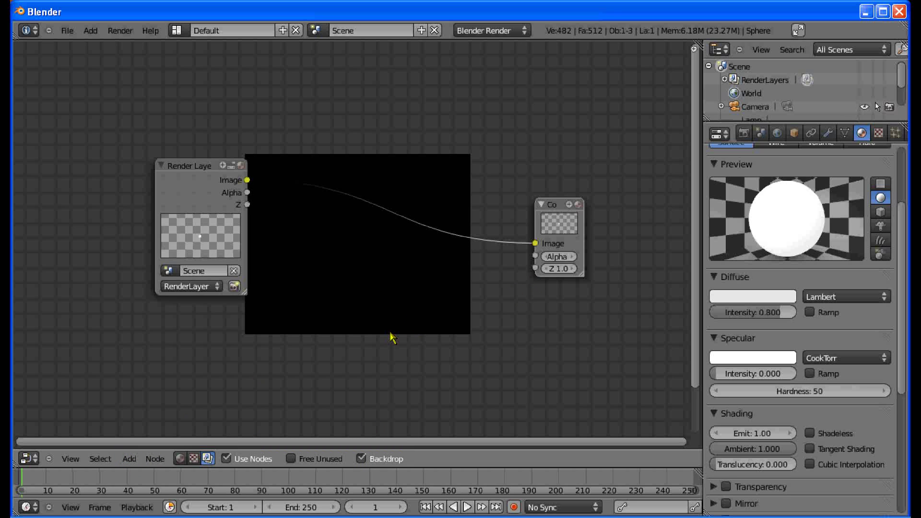
scroll(392, 339, "up", 1)
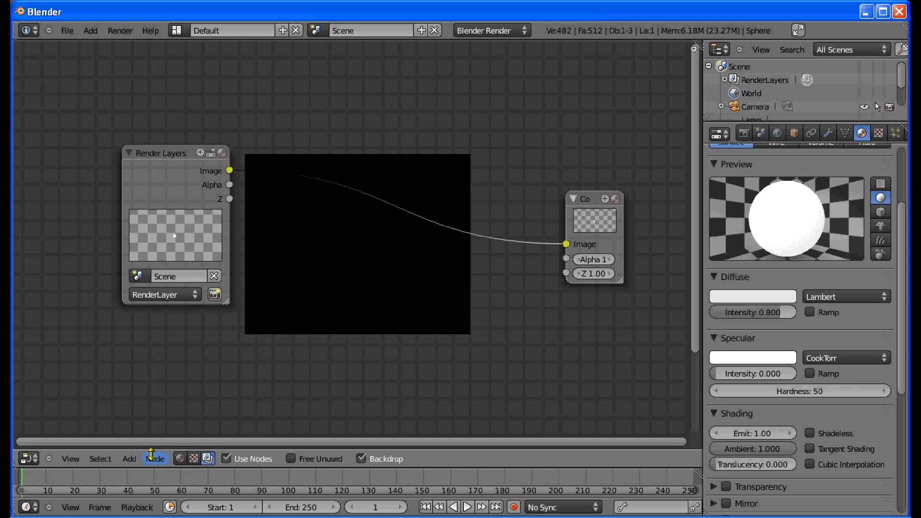
left_click(128, 459)
mouse_move(151, 440)
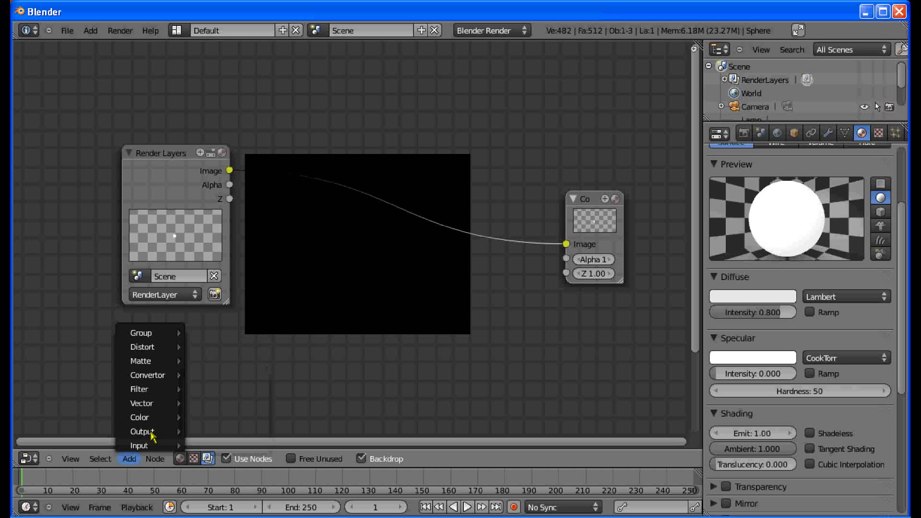
left_click(203, 450)
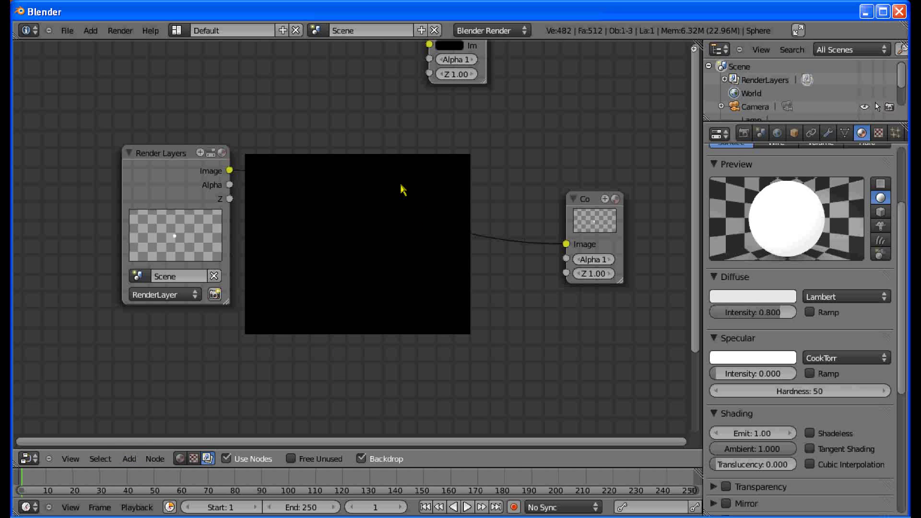
key("g")
left_click(327, 244)
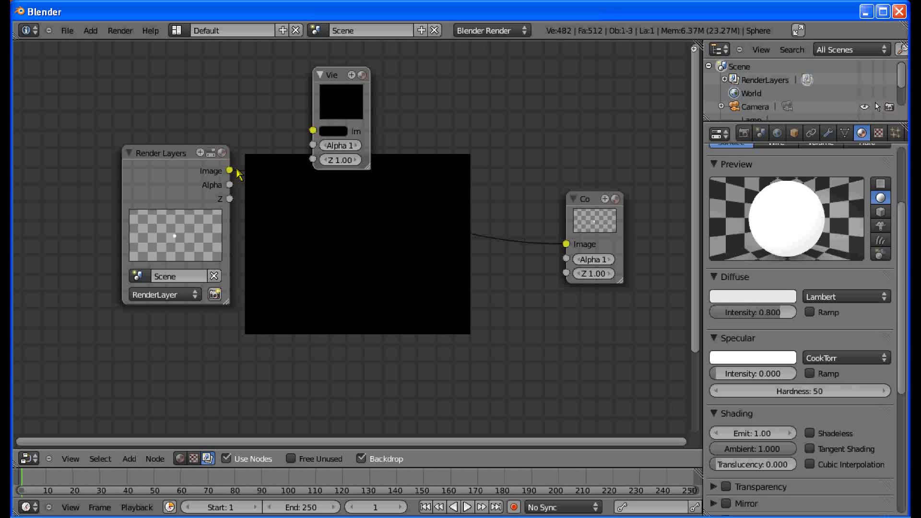
Link the Render Layers image output to the image inputs of both the Viewer and Composite nodes
mouse_move(230, 171)
left_mouse_down()
mouse_move(243, 176)
mouse_move(230, 172)
left_mouse_up()
left_click_drag(311, 131, 230, 170)
left_click_drag(229, 169, 313, 131)
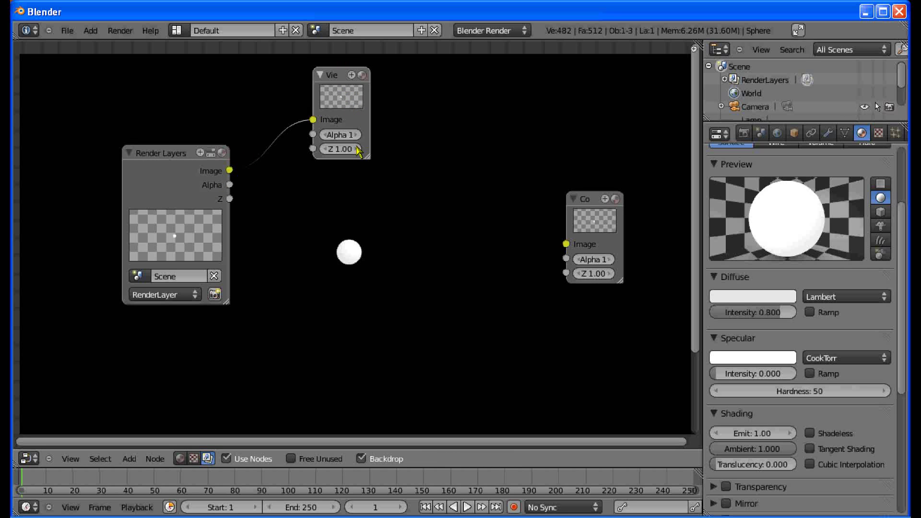
scroll(355, 211, "down", 1)
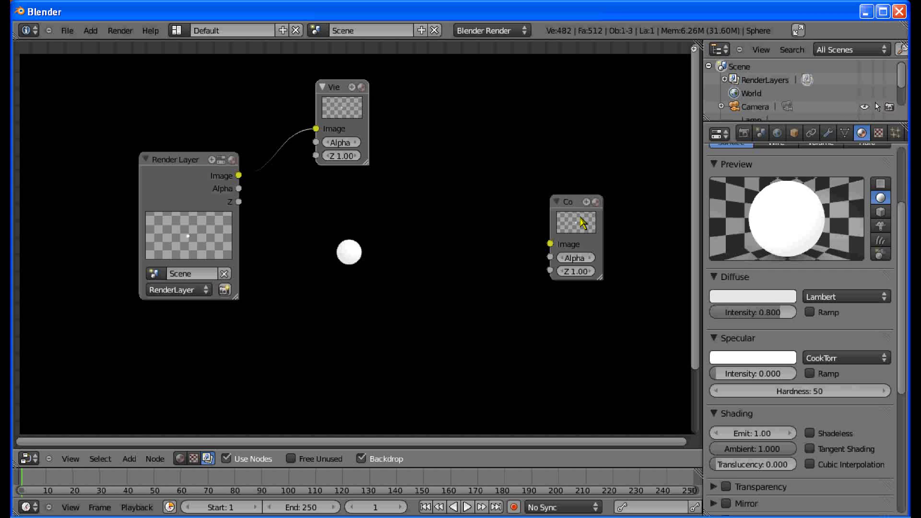
left_click_drag(551, 244, 239, 175)
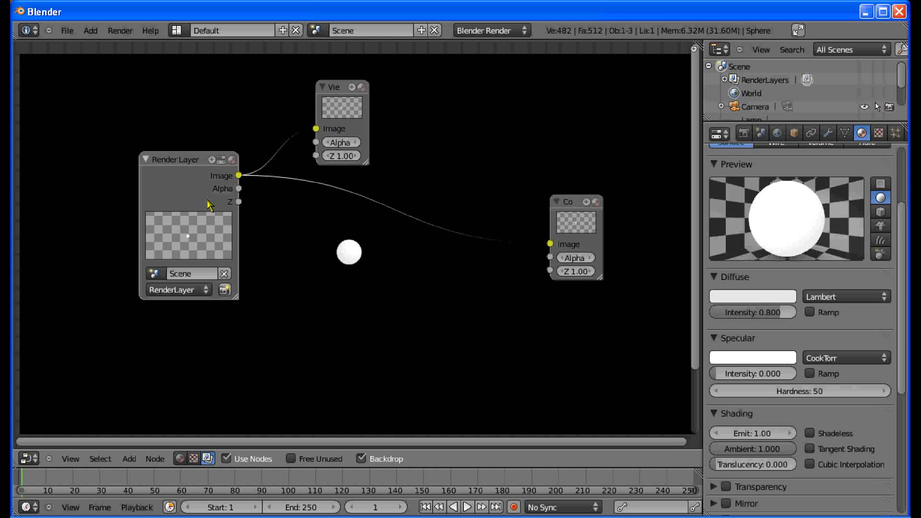
Move the Render Layers and Viewer nodes away from the Composite node to make room for a filter node
left_click_drag(169, 191, 89, 169)
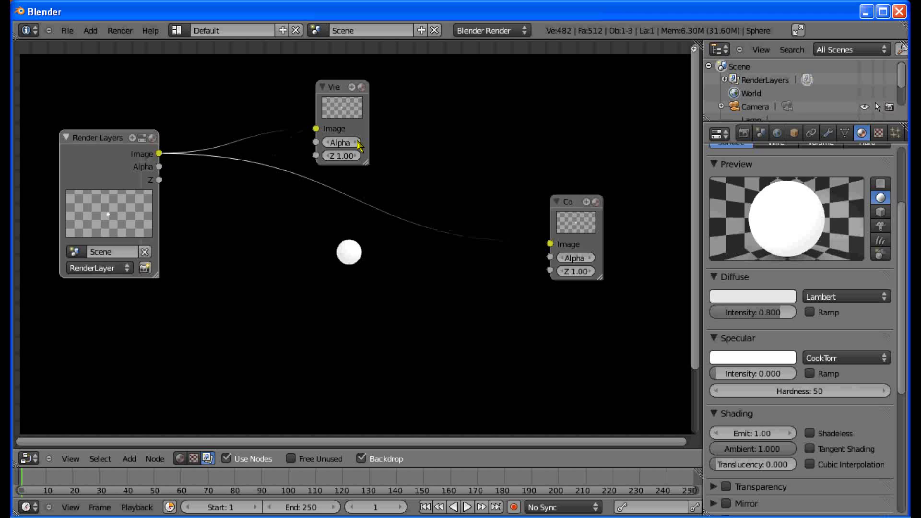
right_click(342, 107)
key("g")
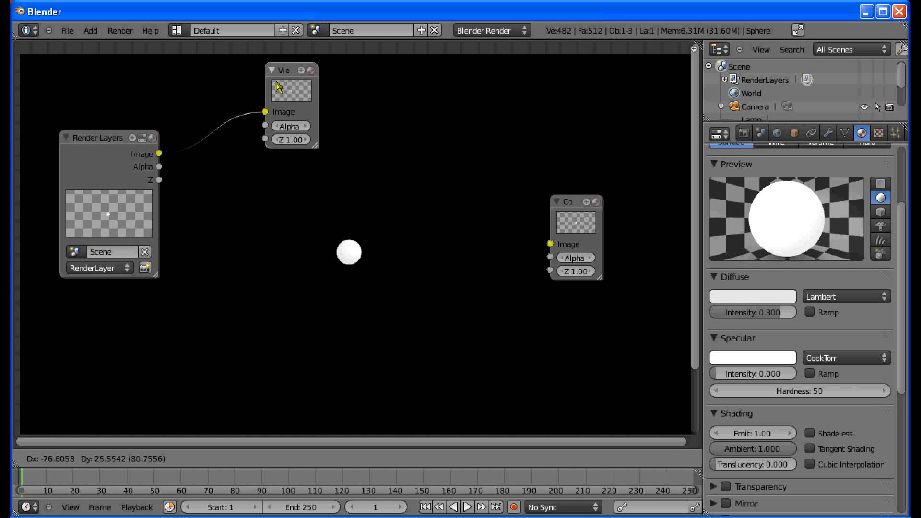
left_click(232, 72)
right_click(568, 237)
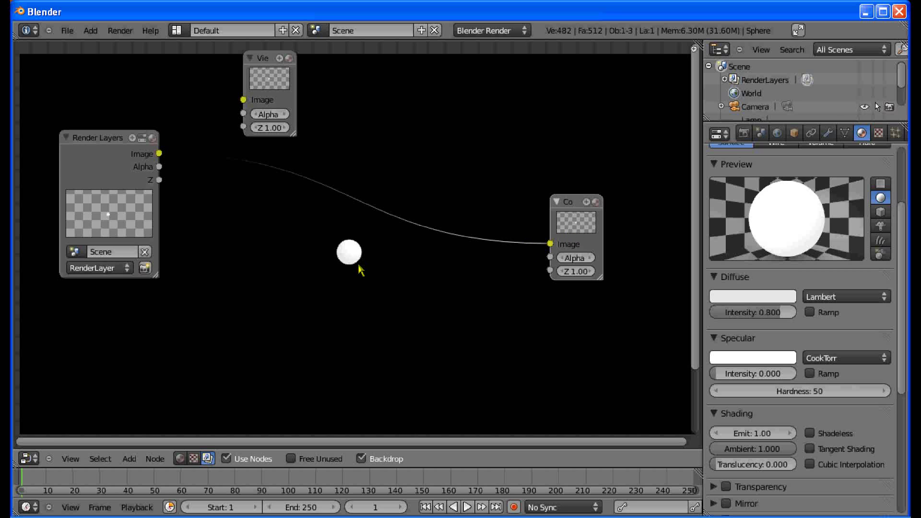
left_click(129, 459)
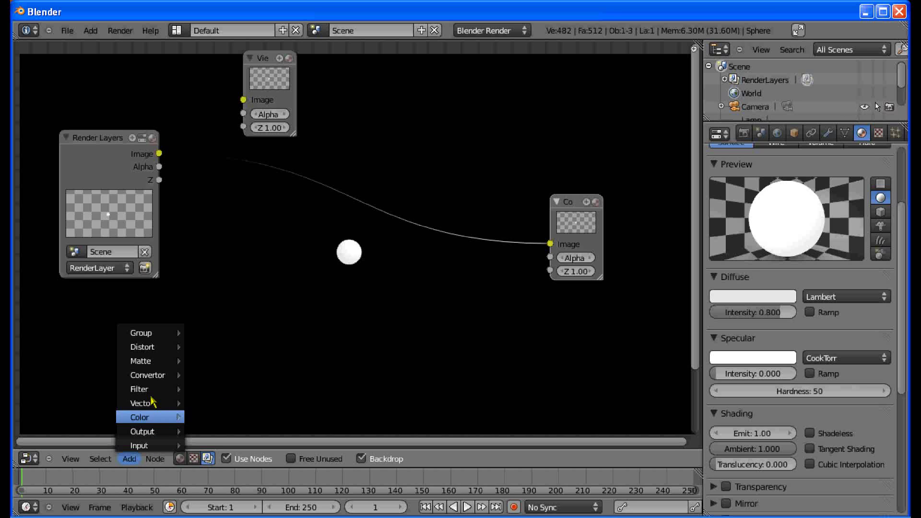
mouse_move(179, 396)
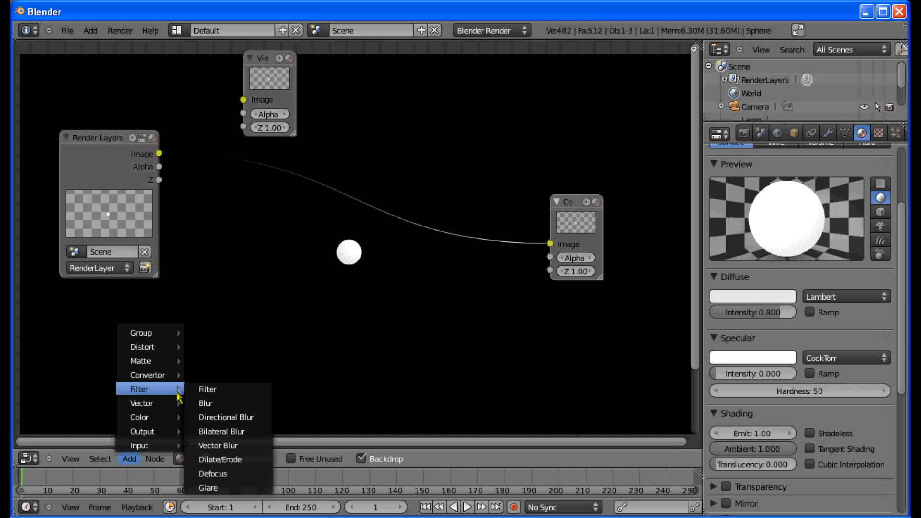
left_click(206, 404)
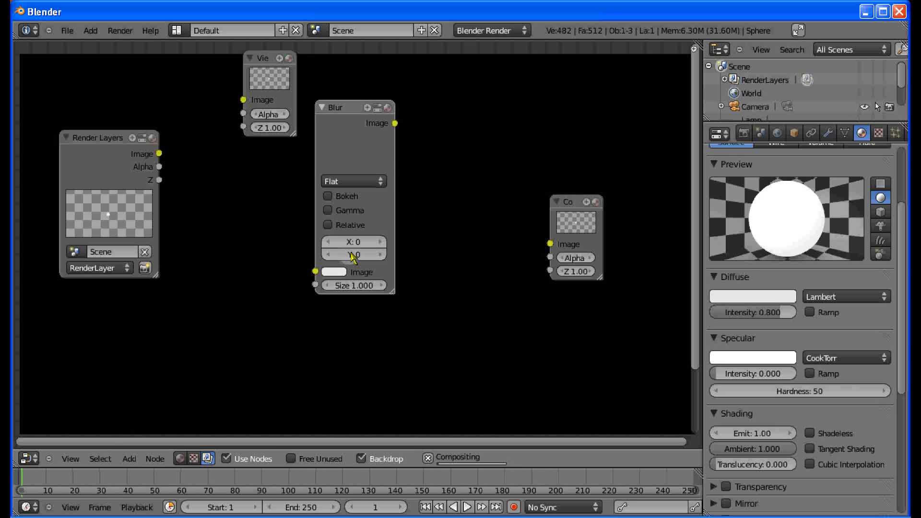
key("Escape")
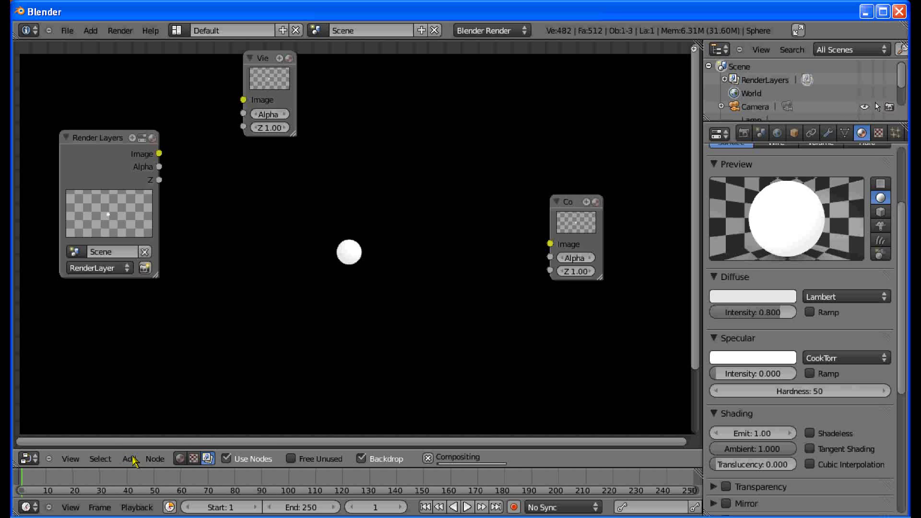
Add a Glare filter node and place it between the Render Layers and Composite nodes
left_click(130, 459)
mouse_move(163, 389)
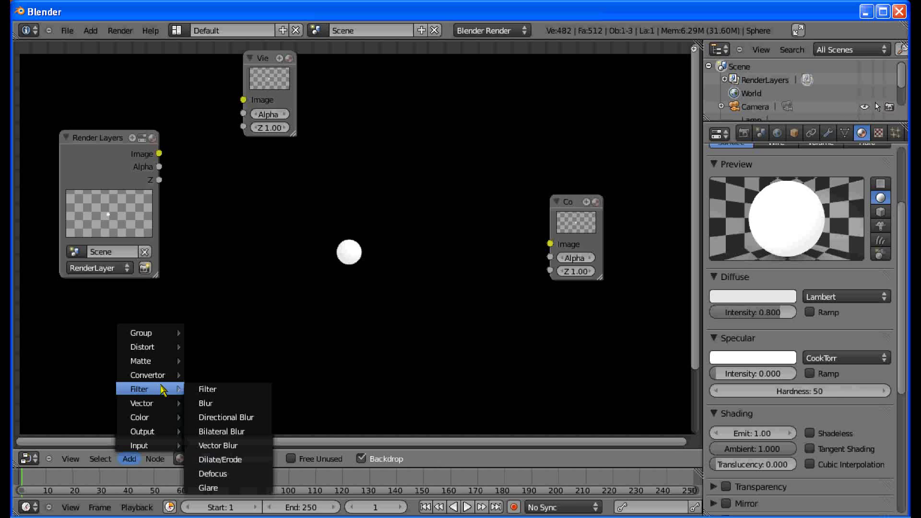
left_click(221, 488)
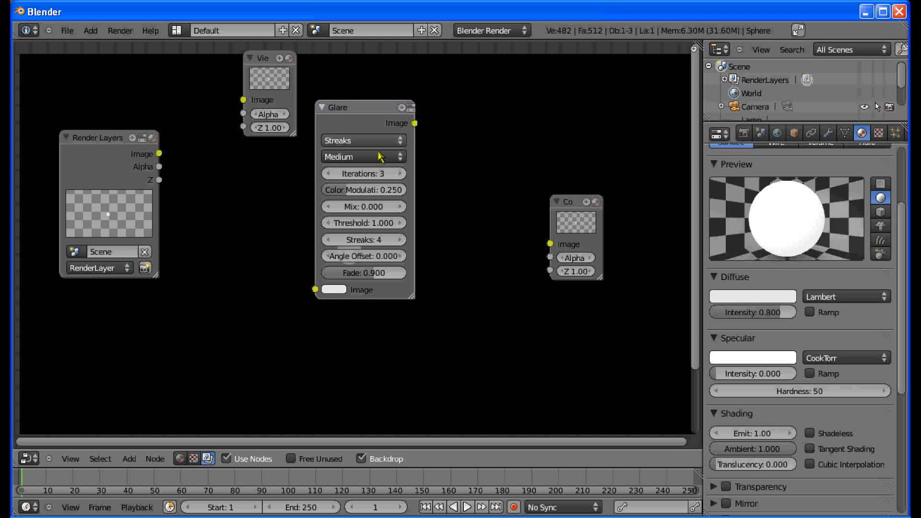
key("g")
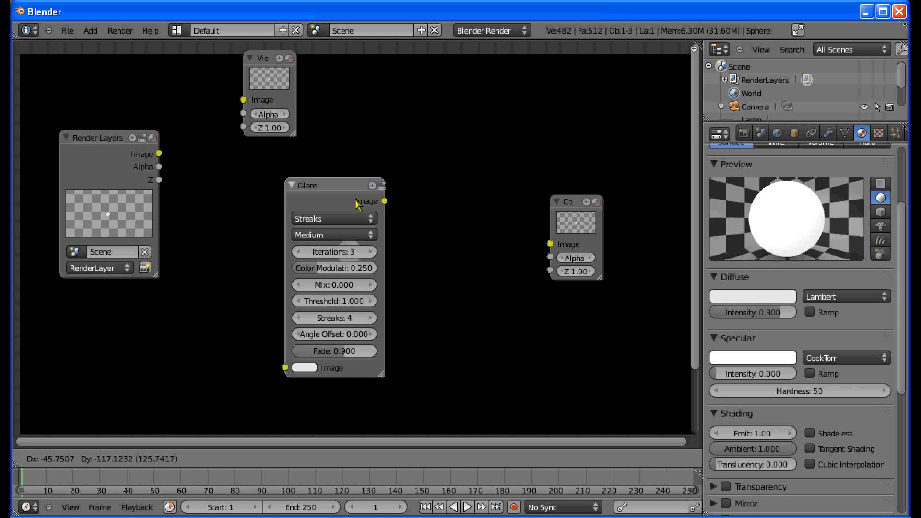
left_click(337, 247)
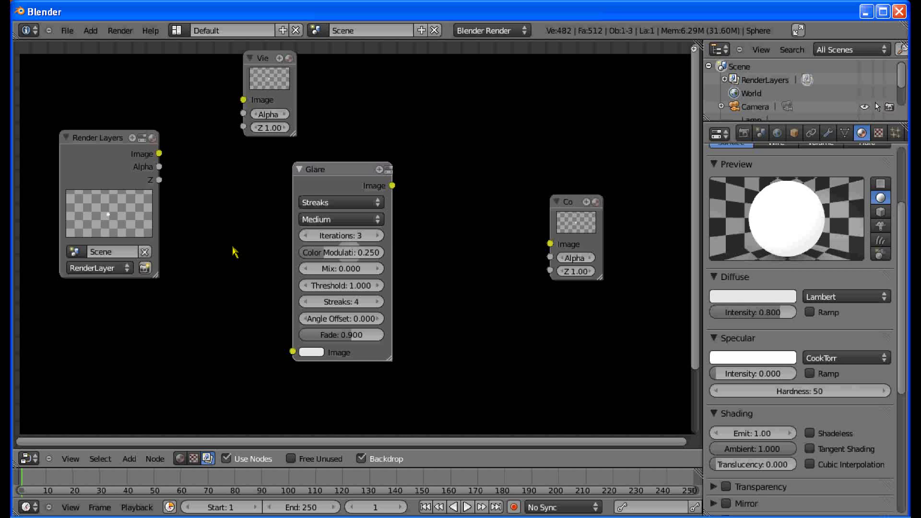
Link the Glare node's image output to the Composite node, keeping the Viewer fed by the Render Layers image
left_click_drag(291, 351, 159, 167)
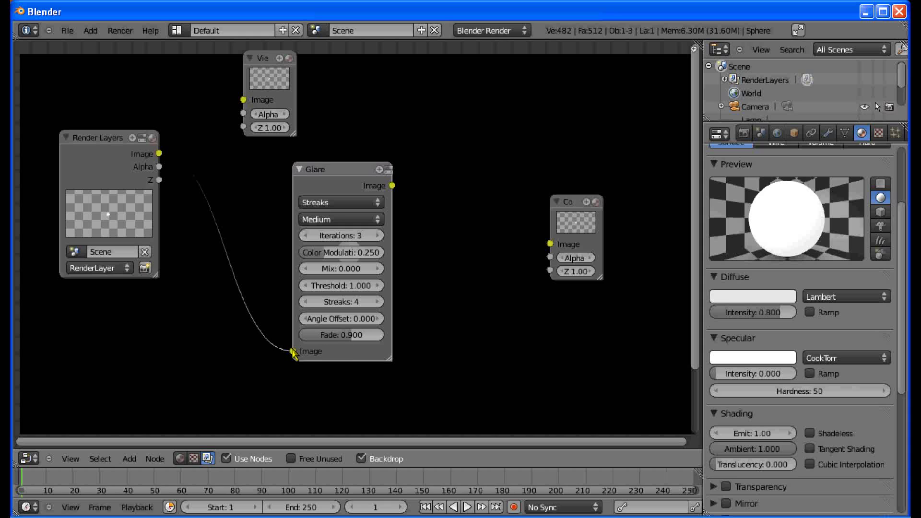
key("ctrl+z")
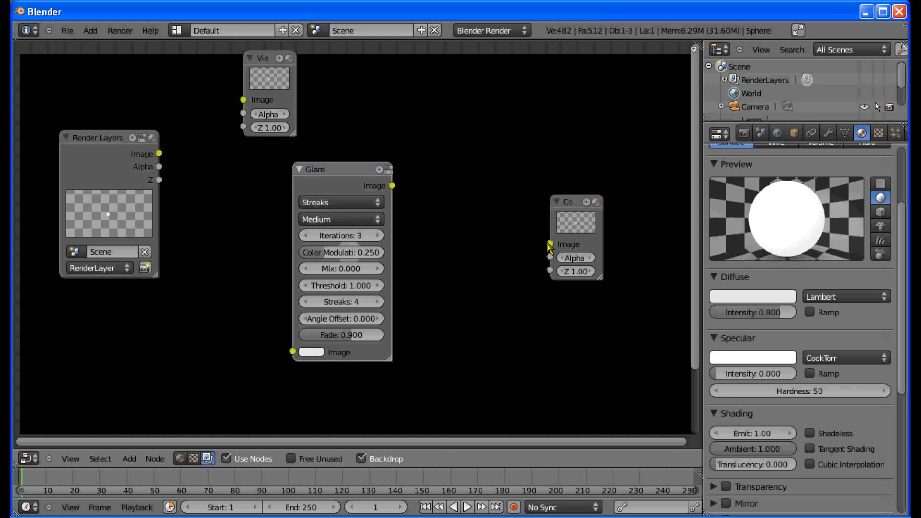
left_click_drag(552, 245, 392, 186)
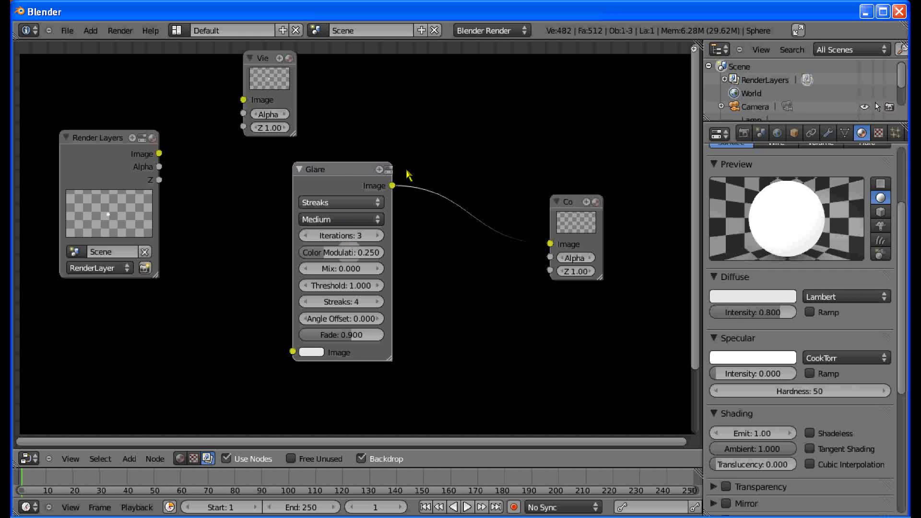
left_click_drag(243, 99, 159, 153)
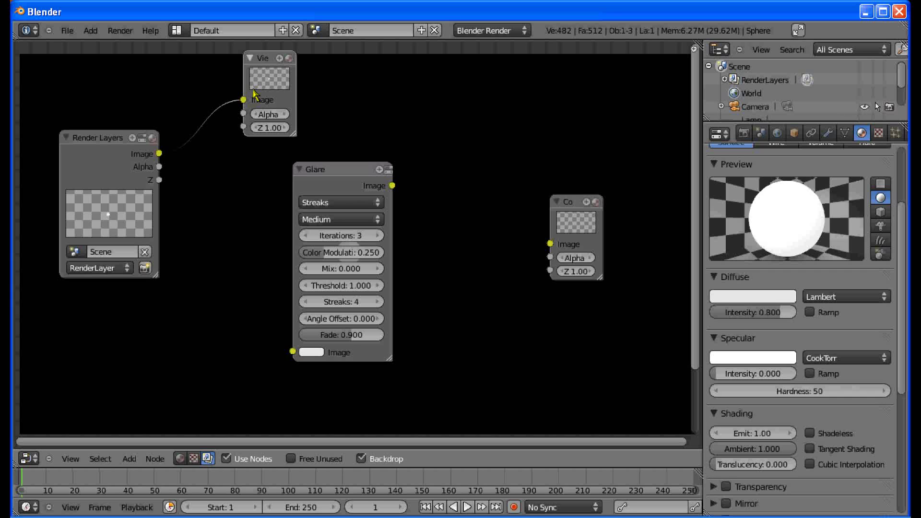
Duplicate the Viewer node and place the copy above the gap between the Glare and Composite nodes
left_click_drag(243, 99, 367, 107)
key("shift+d")
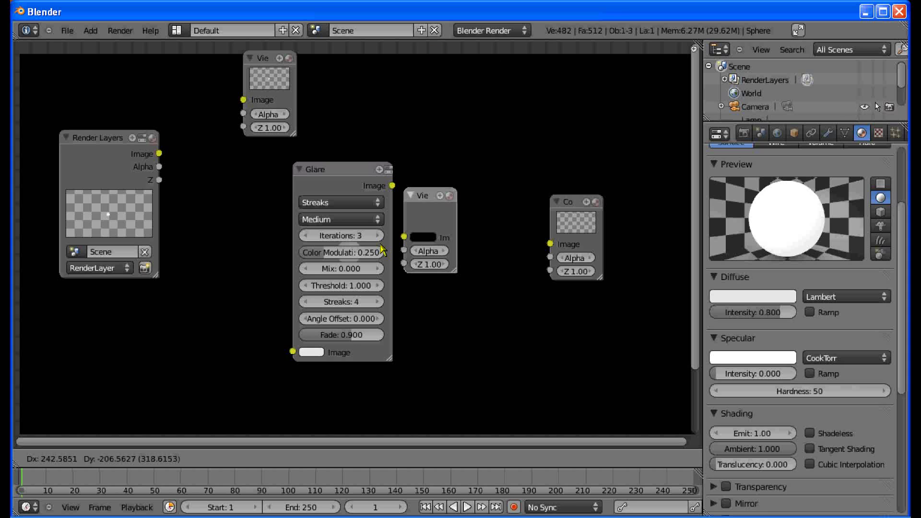
left_click(503, 312)
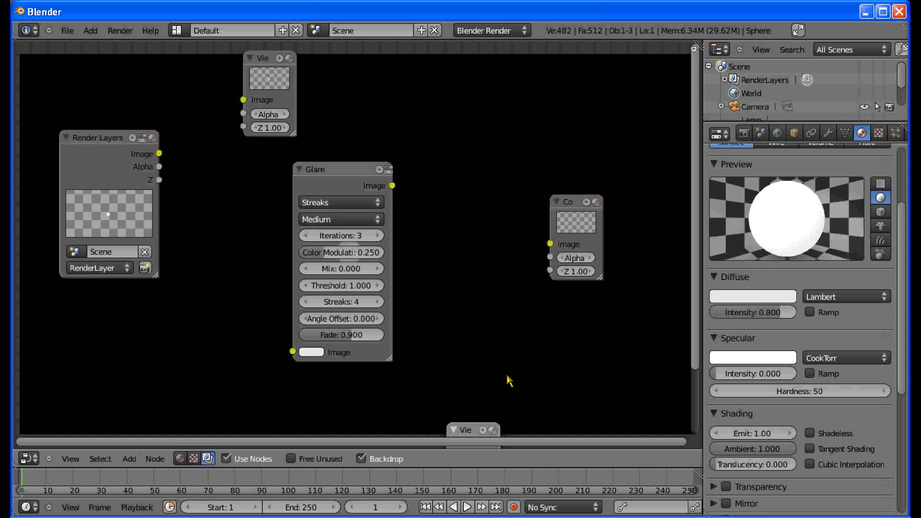
key("g")
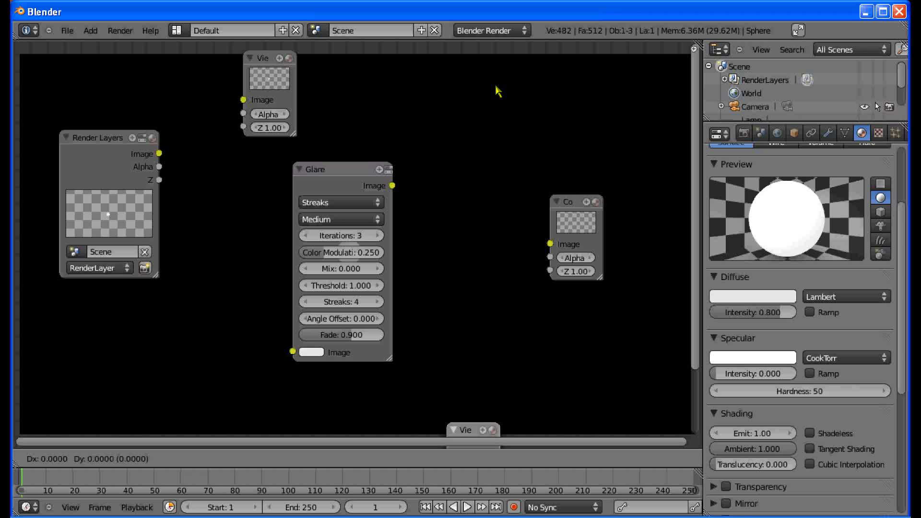
left_click(504, 60)
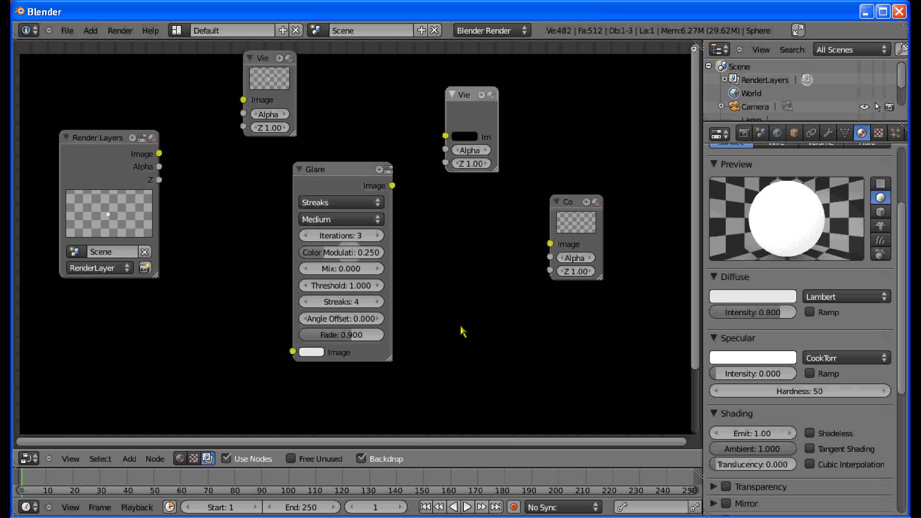
Turn off the backdrop and link the Render Layers image output to the Glare node's image input
left_click(362, 458)
left_click(362, 459)
left_click(361, 459)
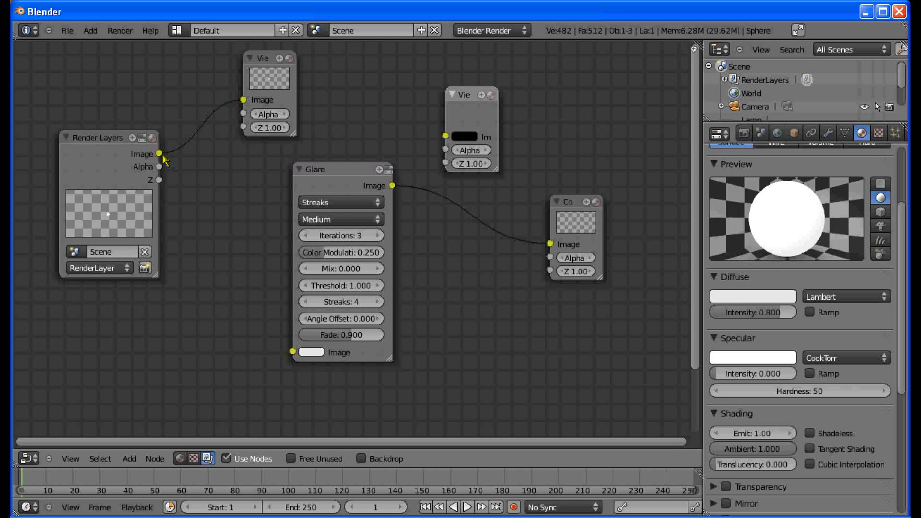
left_click_drag(160, 154, 292, 351)
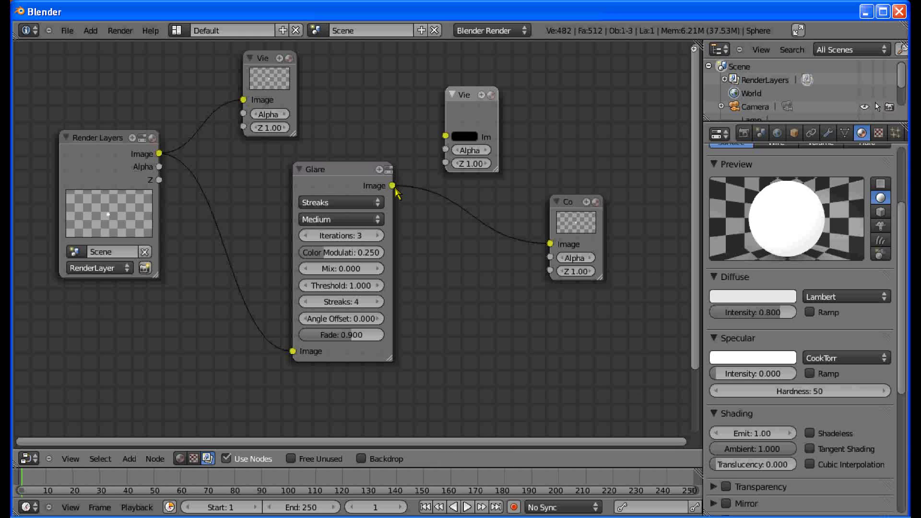
Link the Glare node's image output to the duplicated Viewer node and turn the backdrop on
left_click(577, 217)
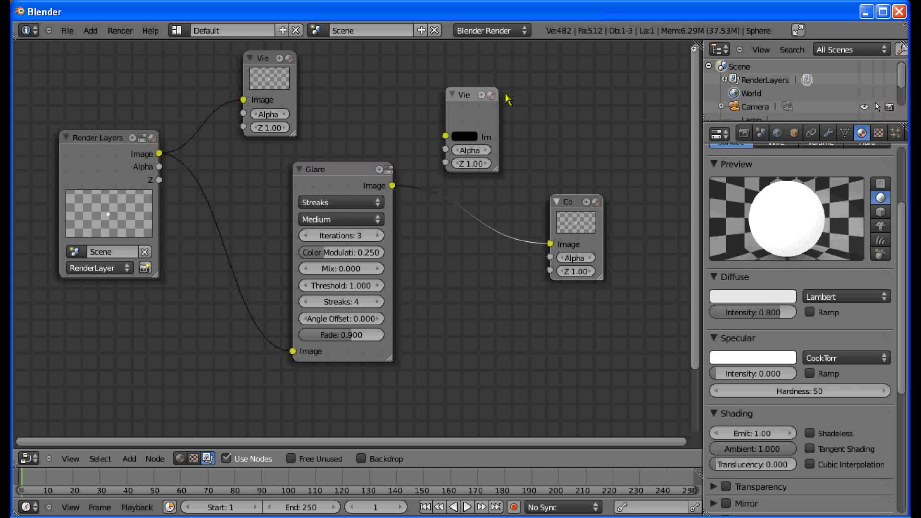
left_click(493, 114)
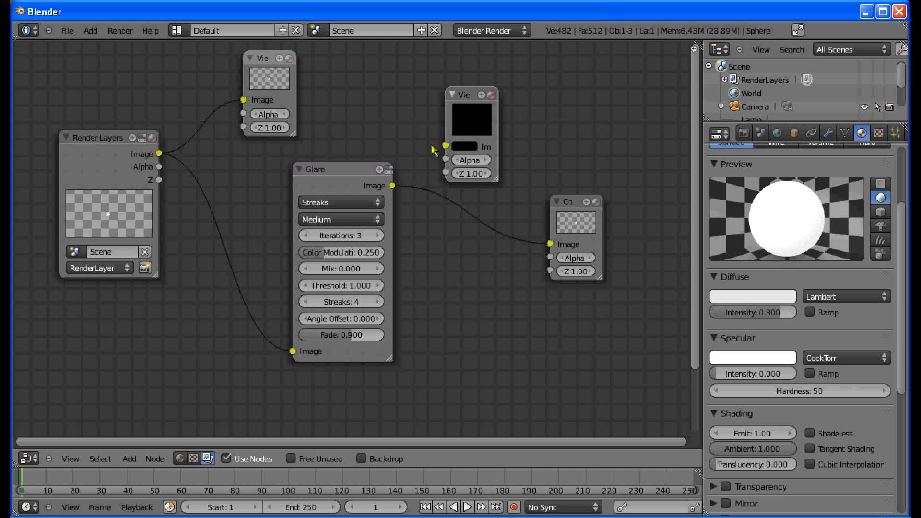
left_click_drag(393, 186, 447, 147)
left_click(362, 459)
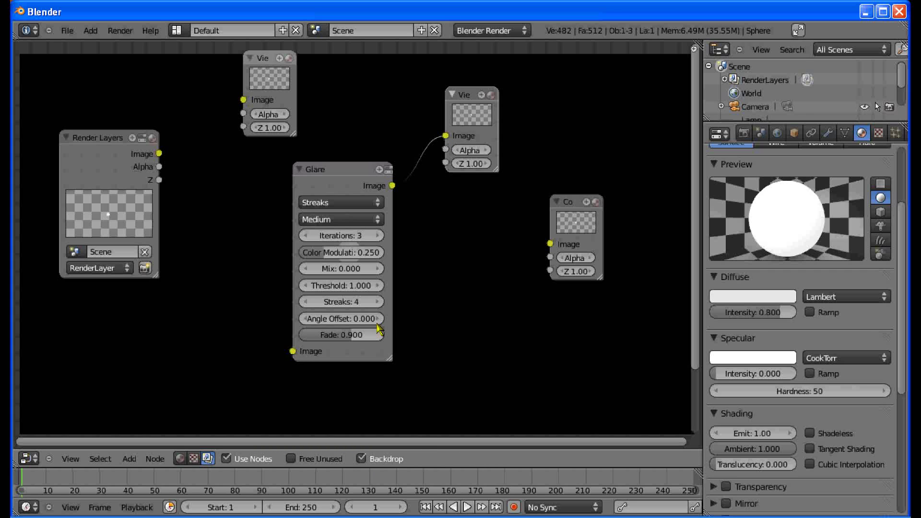
Set the Glare node's threshold to 0
left_click(342, 287)
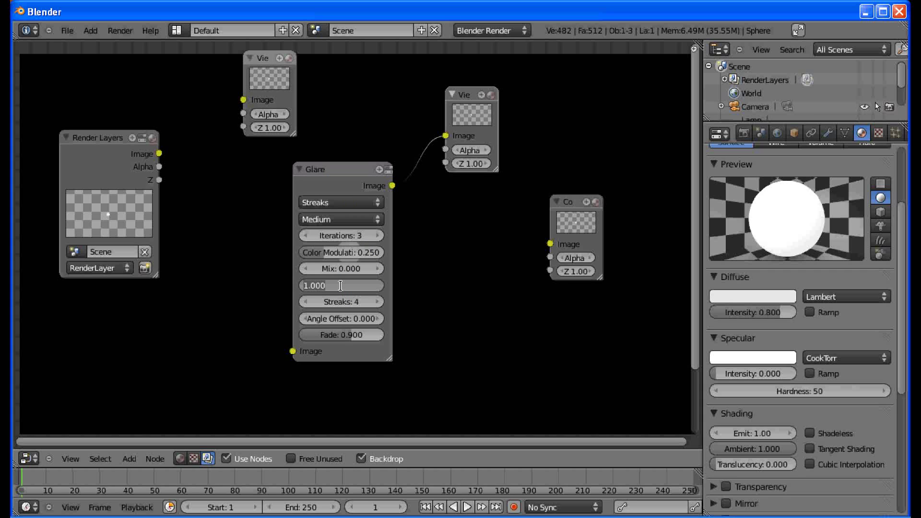
type("0")
key("Return")
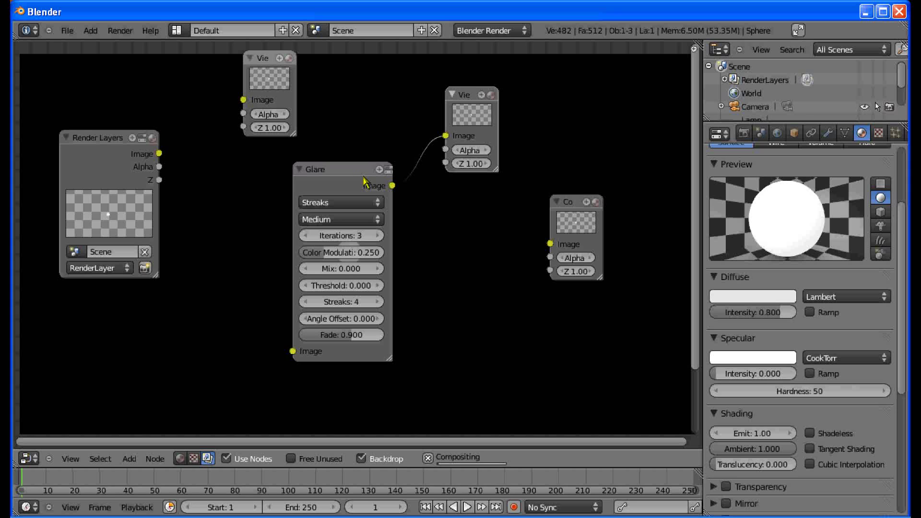
Move the Viewer node linked to the Glare output farther up and to the right, away from the Glare node
key("g")
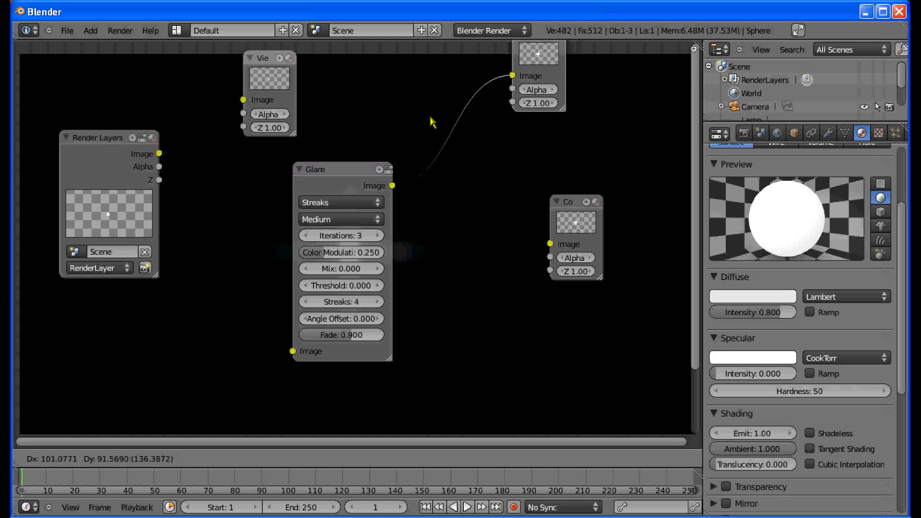
left_click(444, 129)
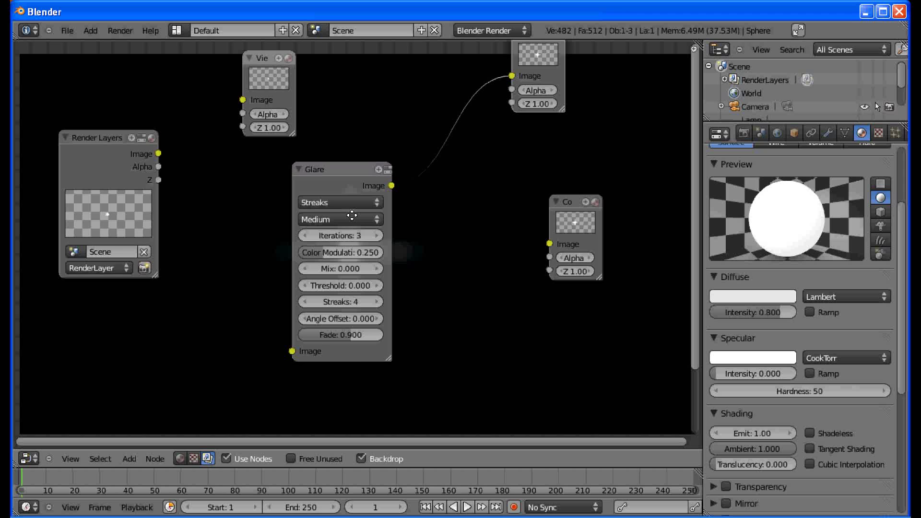
middle_click_drag(352, 215, 331, 295)
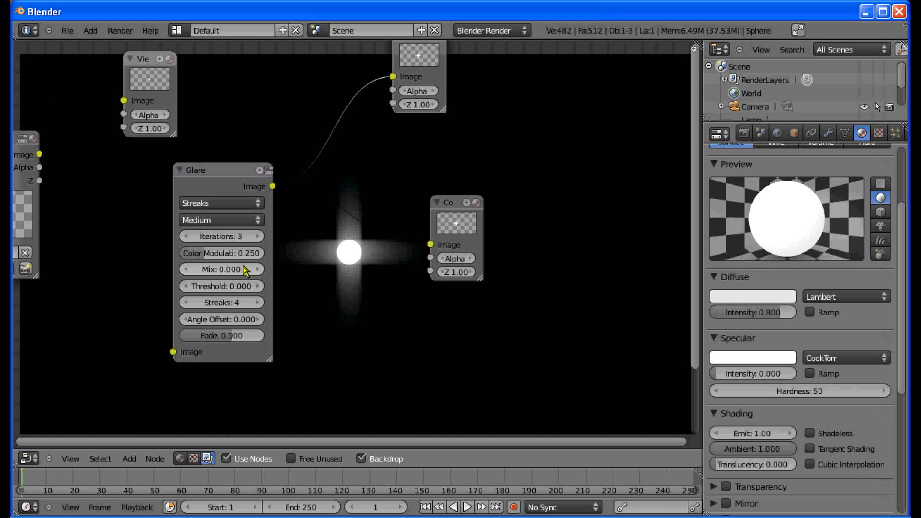
Set the Glare node's streaks to 5 and its fade to 0.95
left_click(223, 304)
type("5")
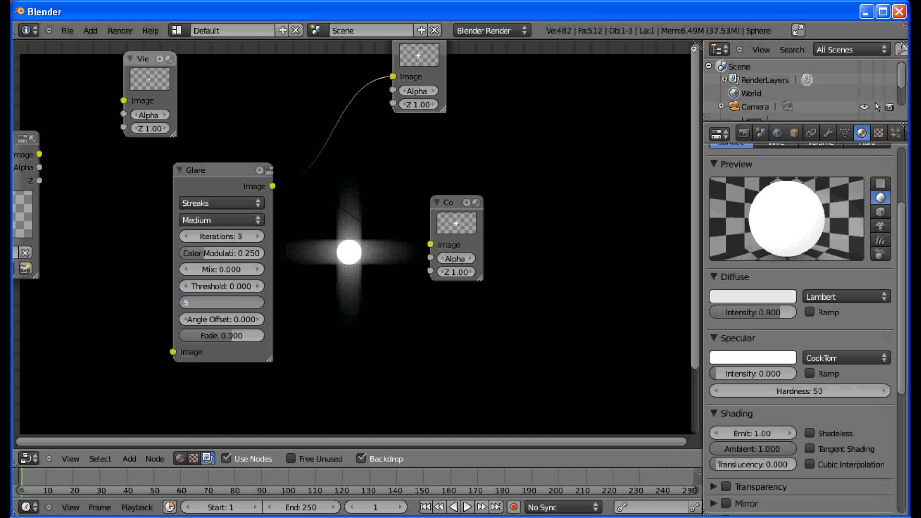
key("Return")
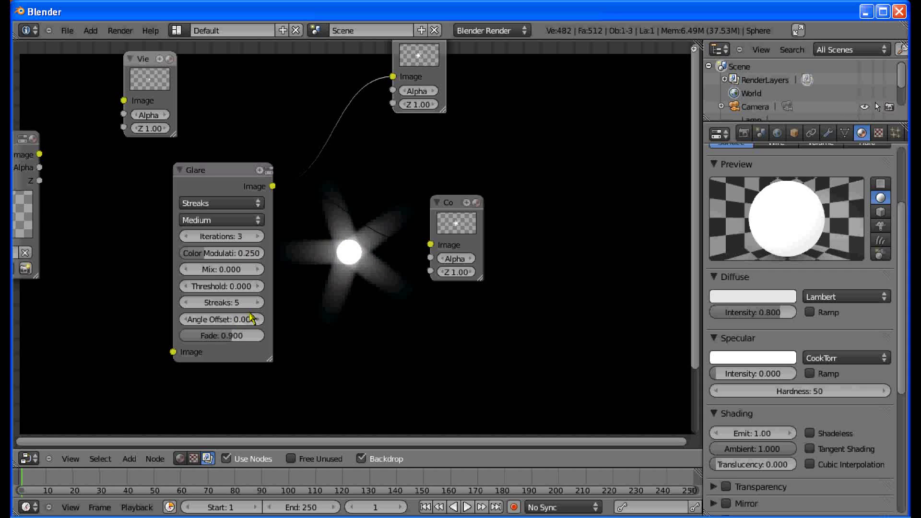
left_click(233, 335)
type(".9")
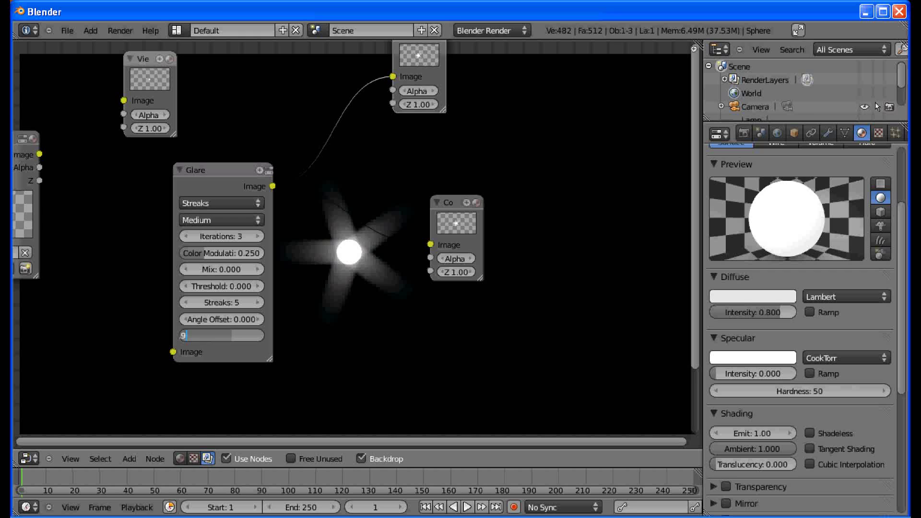
type("5")
key("Return")
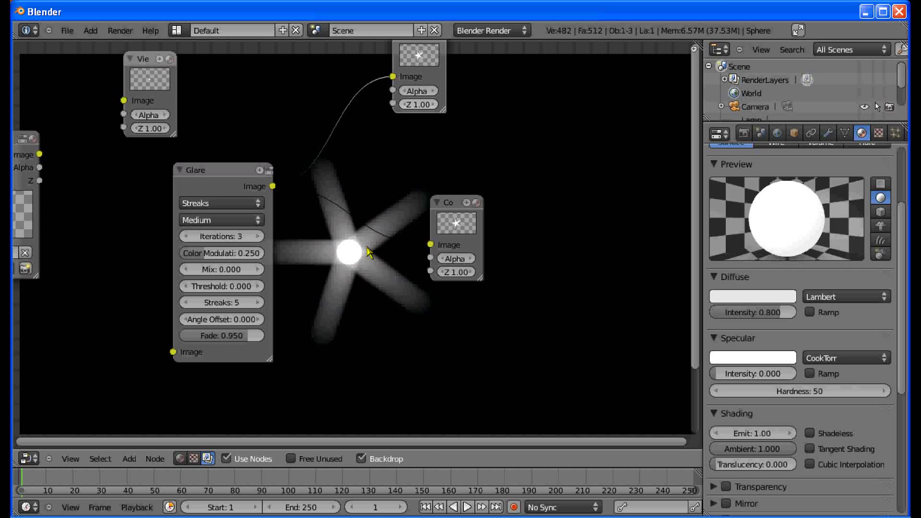
Set the Glare node's iterations to 4 and its color modulation to 0
left_click(221, 237)
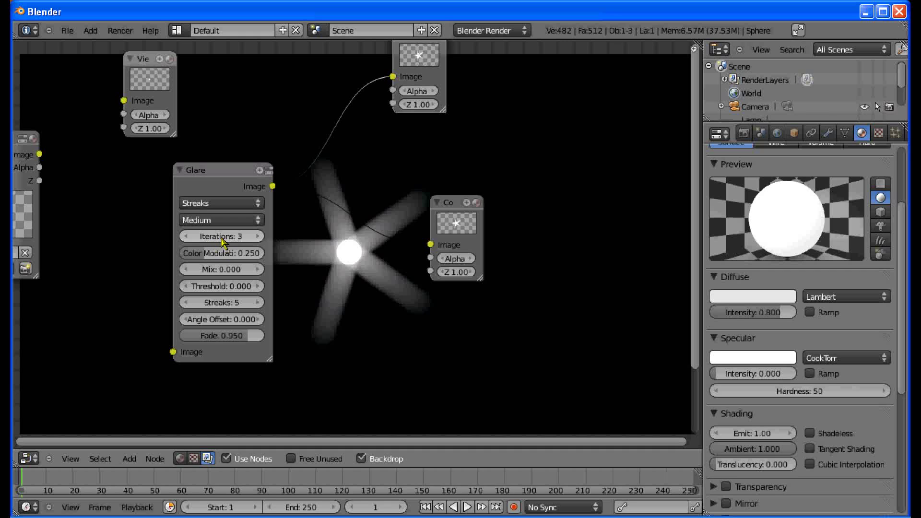
type("4")
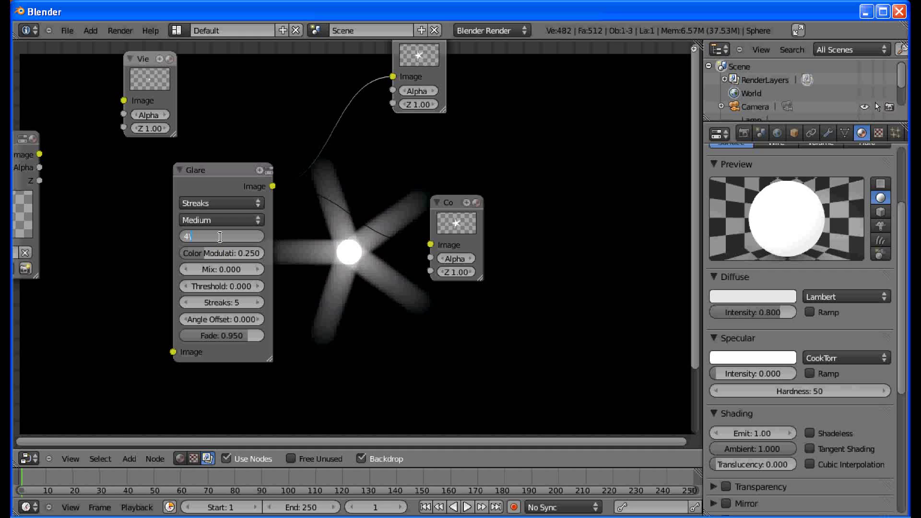
key("Return")
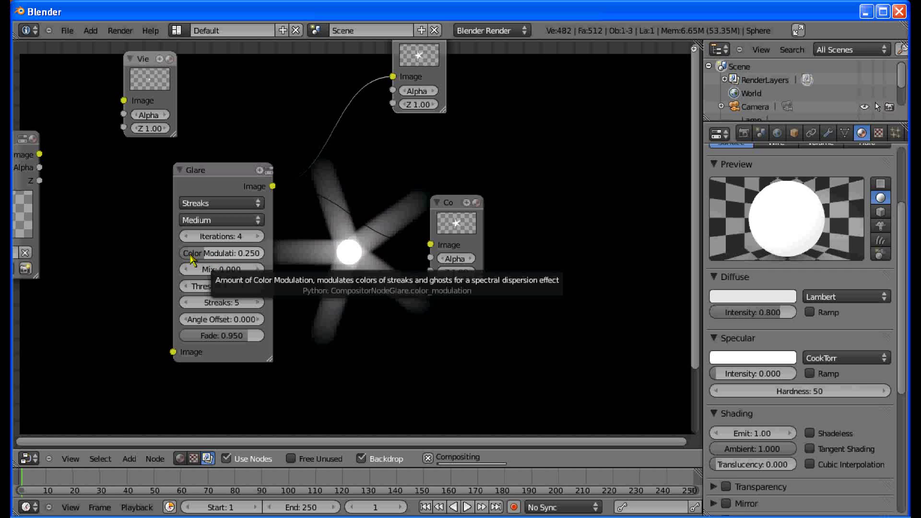
left_click_drag(192, 260, 173, 260)
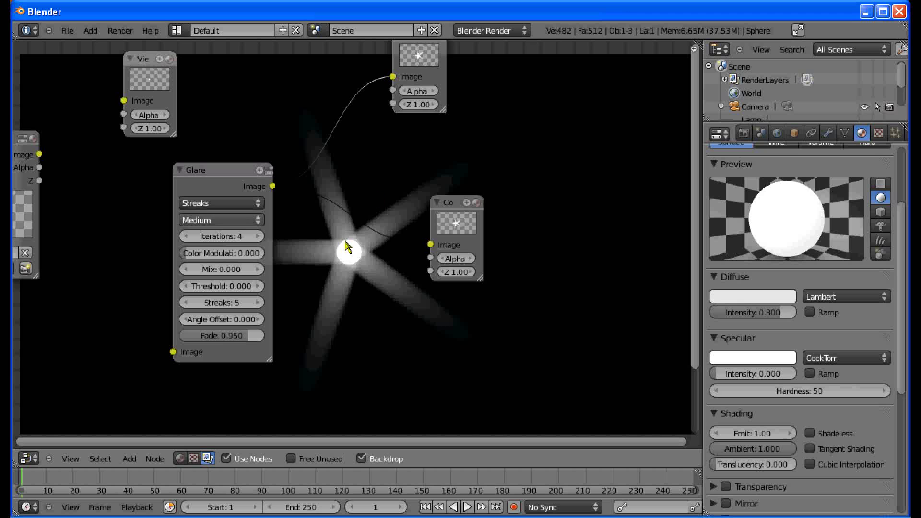
Shift the Glare node, its Viewer and the Composite node to the right, leaving a wide gap after Render Layers
scroll(326, 268, "down", 1)
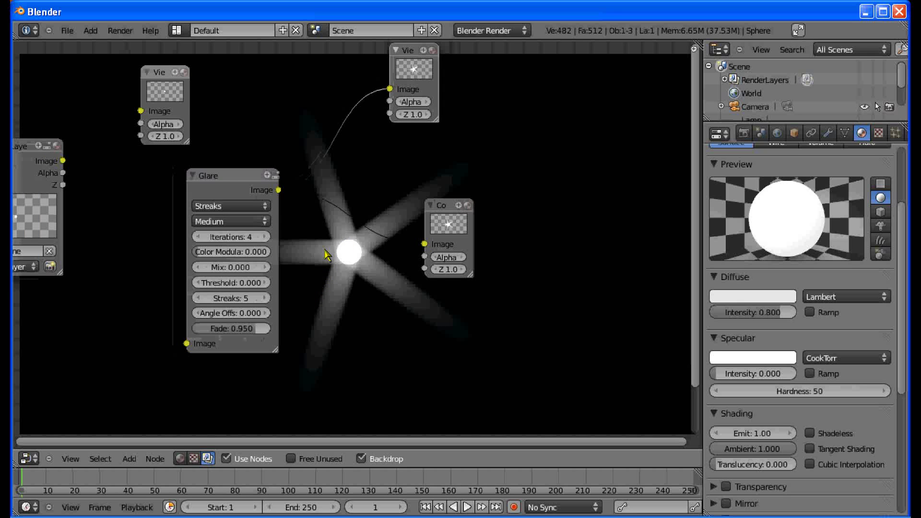
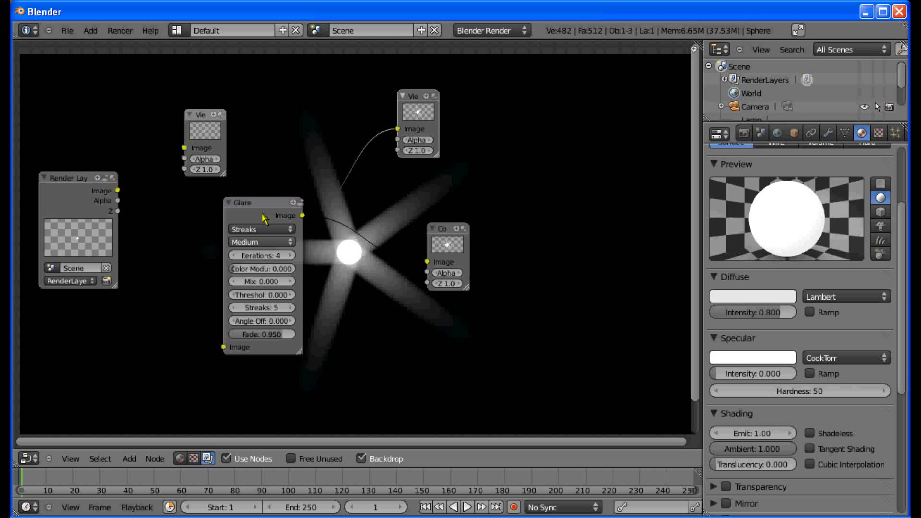
left_click(263, 219)
key("g")
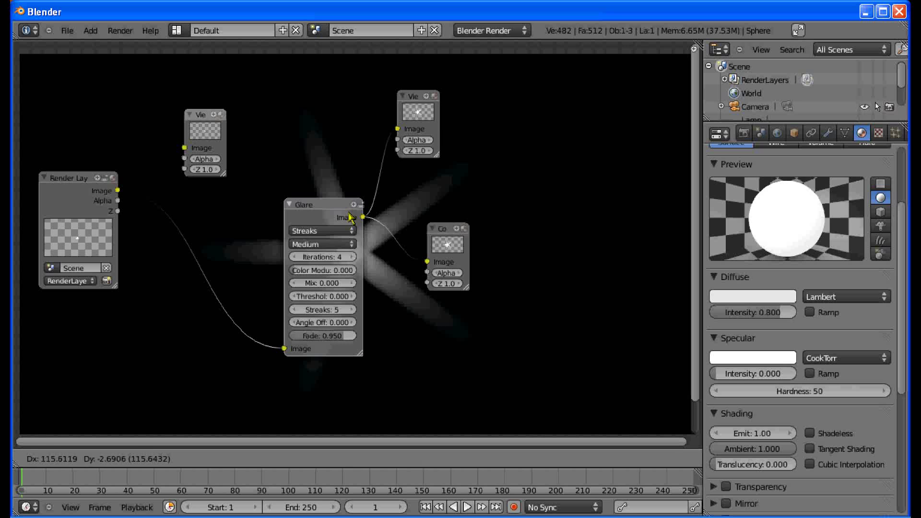
left_click(413, 186)
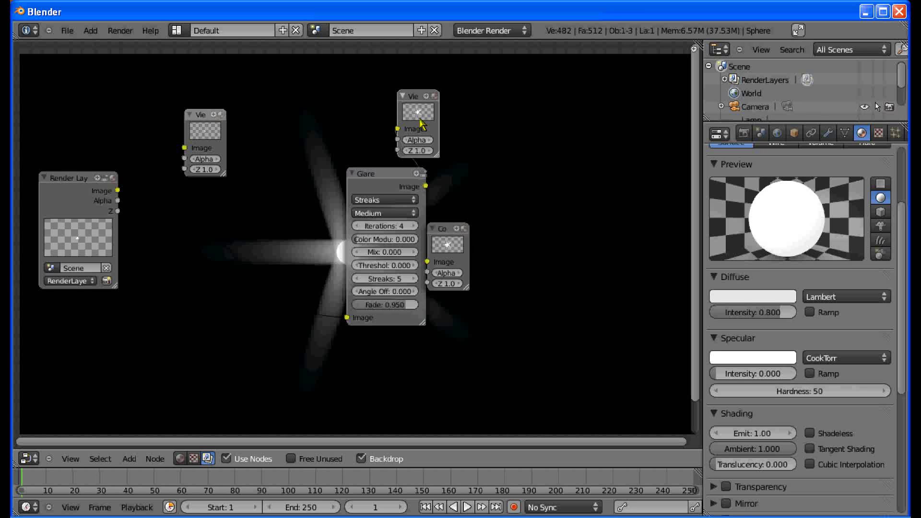
key("g")
left_click(560, 125)
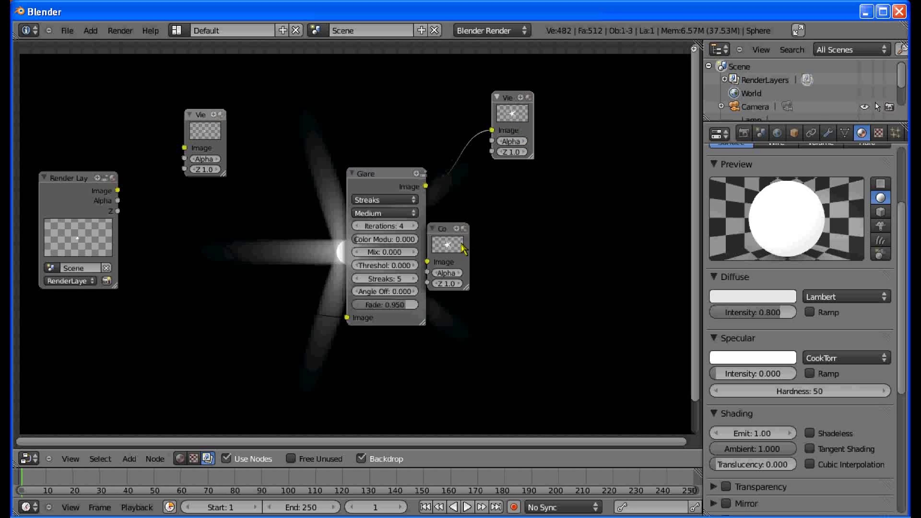
left_click_drag(463, 248, 567, 246)
Preview the Viewer node linked to Render Layers and move it slightly up and to the left
left_click(197, 142)
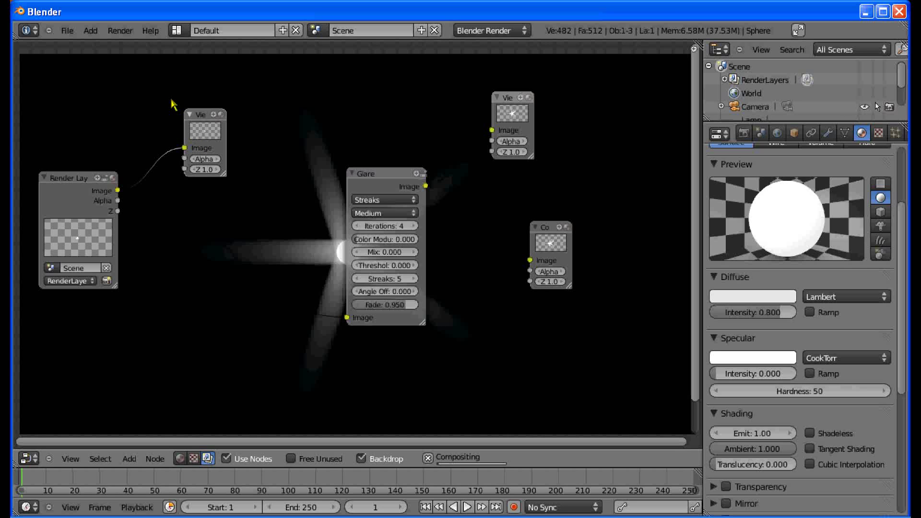
key("g")
left_click(156, 72)
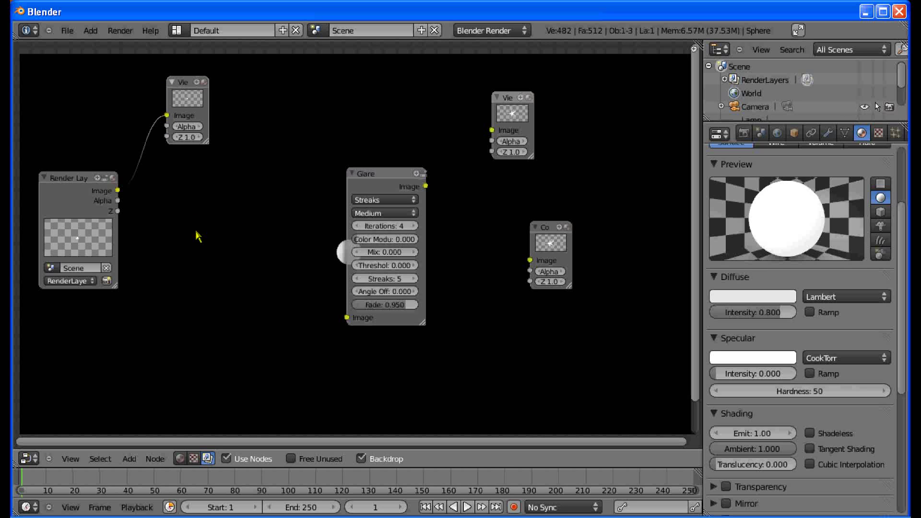
Add a Blur filter node and place it between the Render Layers and Glare nodes
left_click(130, 459)
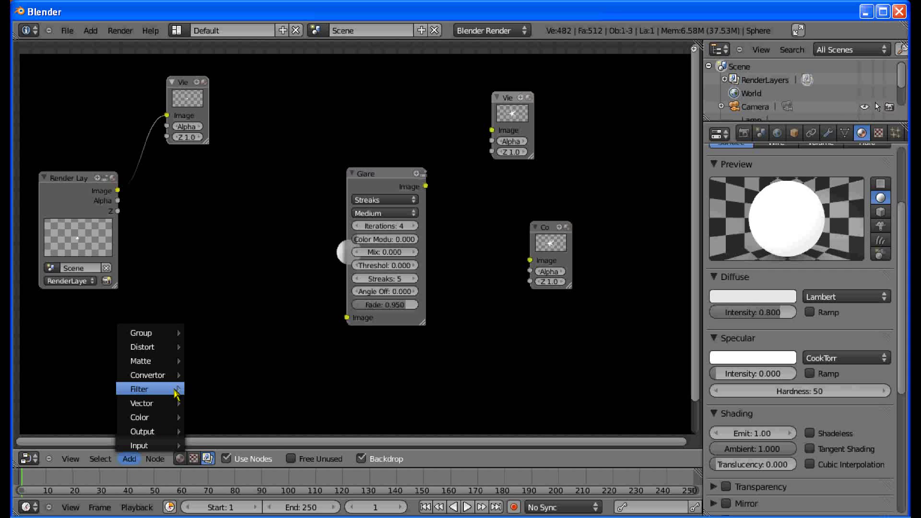
mouse_move(177, 389)
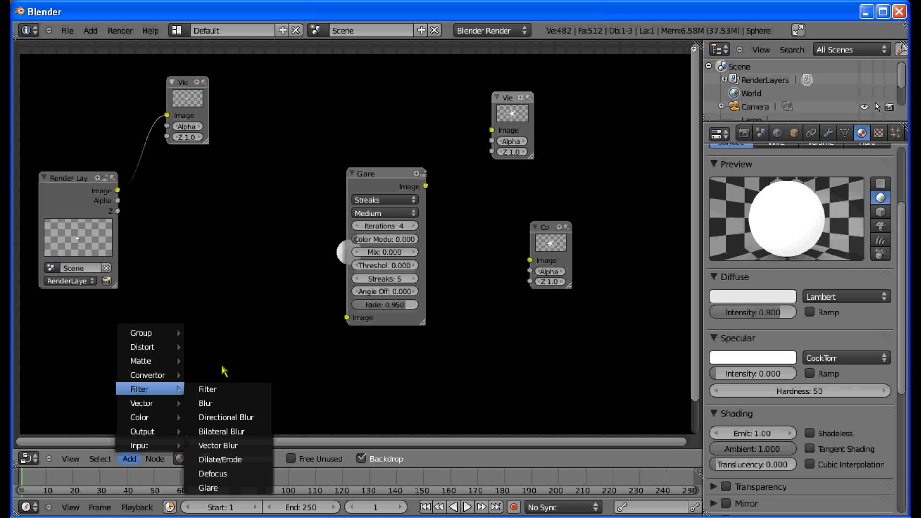
left_click(225, 407)
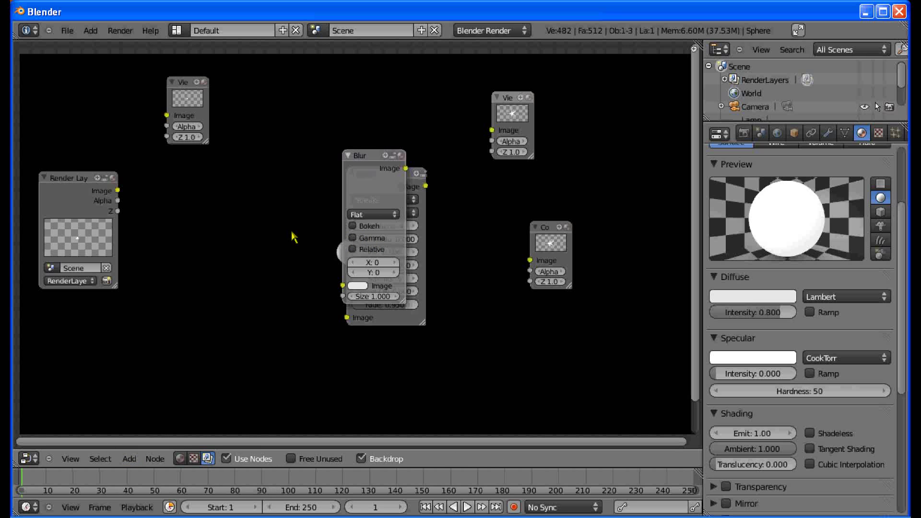
key("g")
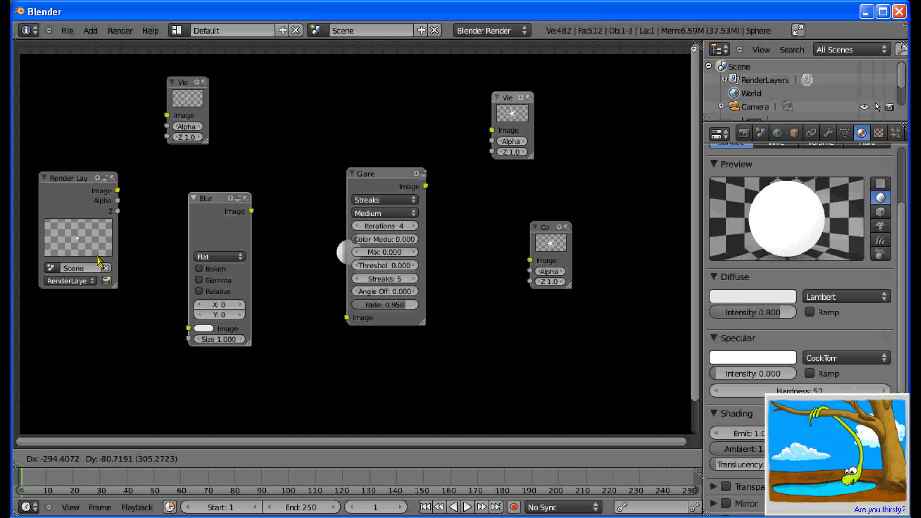
left_click(103, 243)
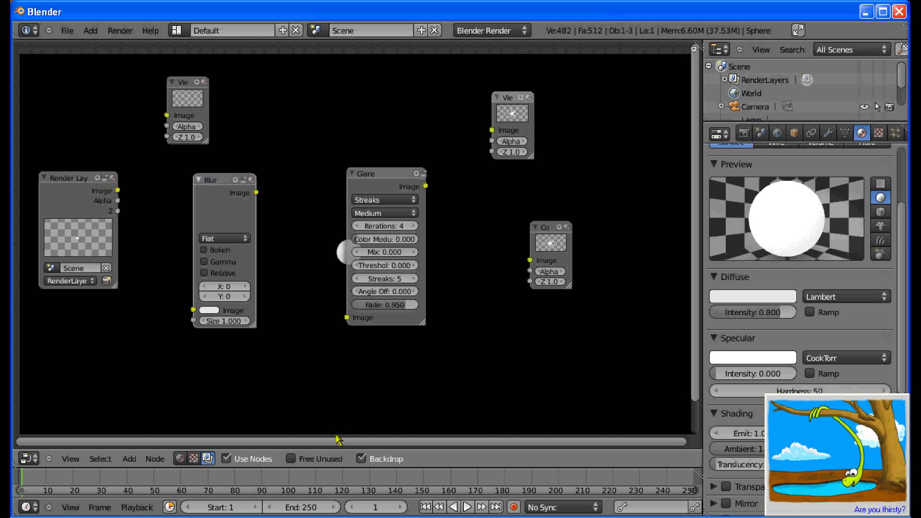
Turn off the backdrop and route the Render Layers image through the Blur node into the Glare node's image input
left_click(361, 459)
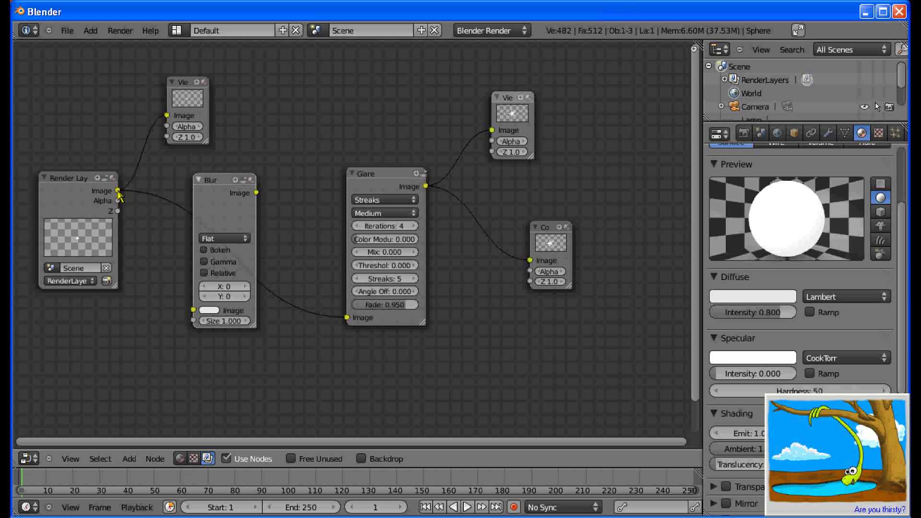
left_click_drag(118, 193, 194, 310)
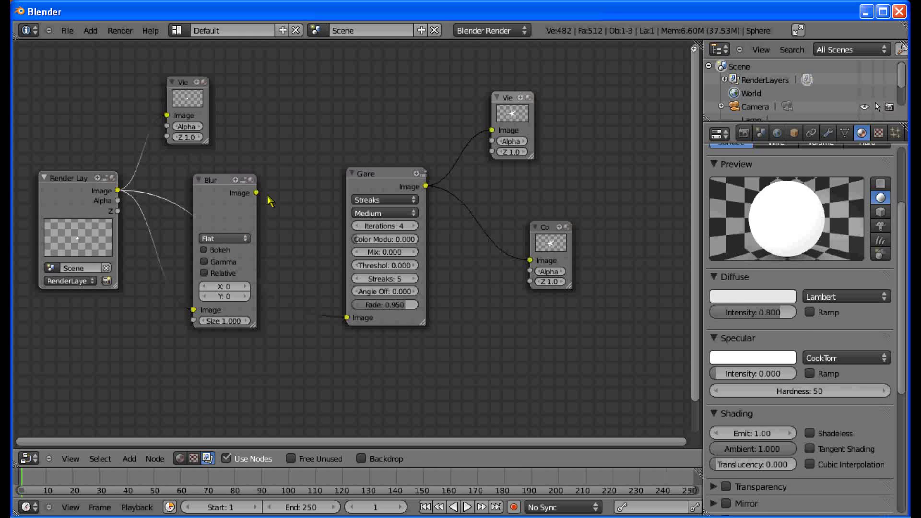
left_click_drag(256, 192, 346, 317)
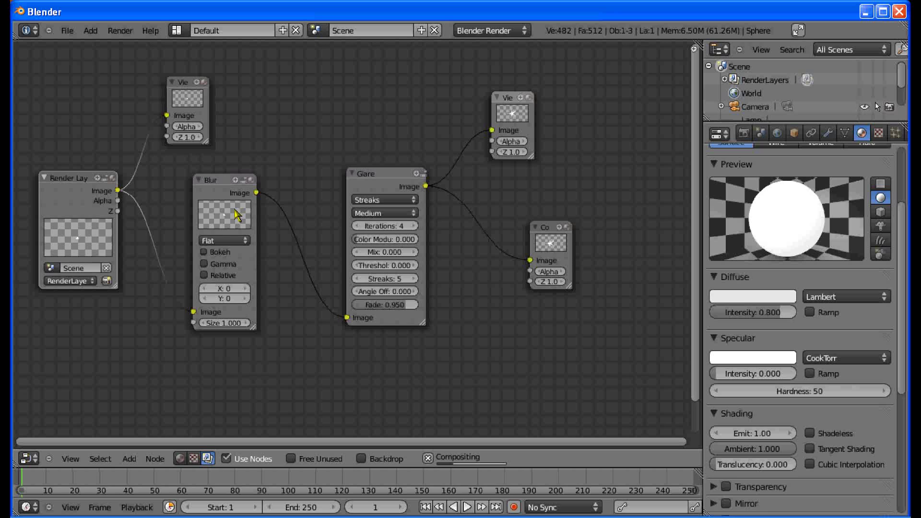
Set the Blur node's filter type to Fast Gaussian
left_click(237, 204)
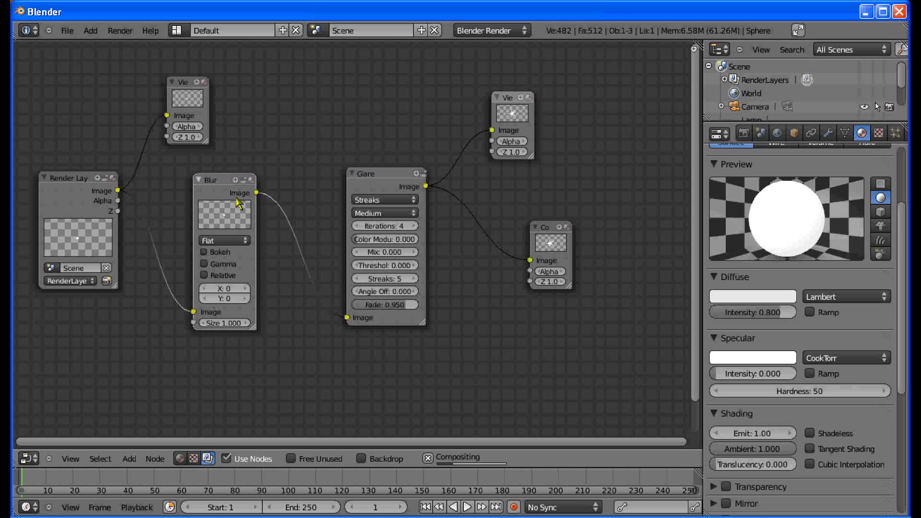
left_click(235, 244)
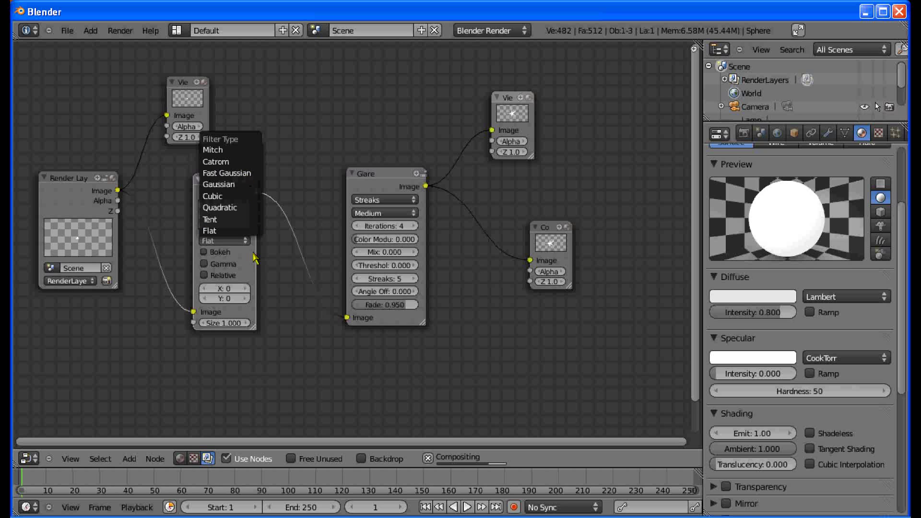
left_click(227, 173)
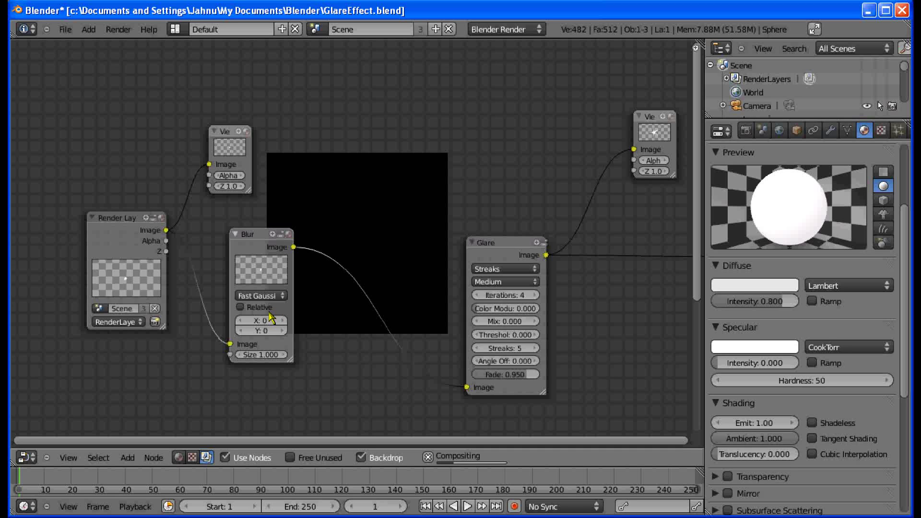
Duplicate the Render Layers Viewer, place the copy above the gap between Blur and Glare, and try to link it to the Blur output
left_click(230, 150)
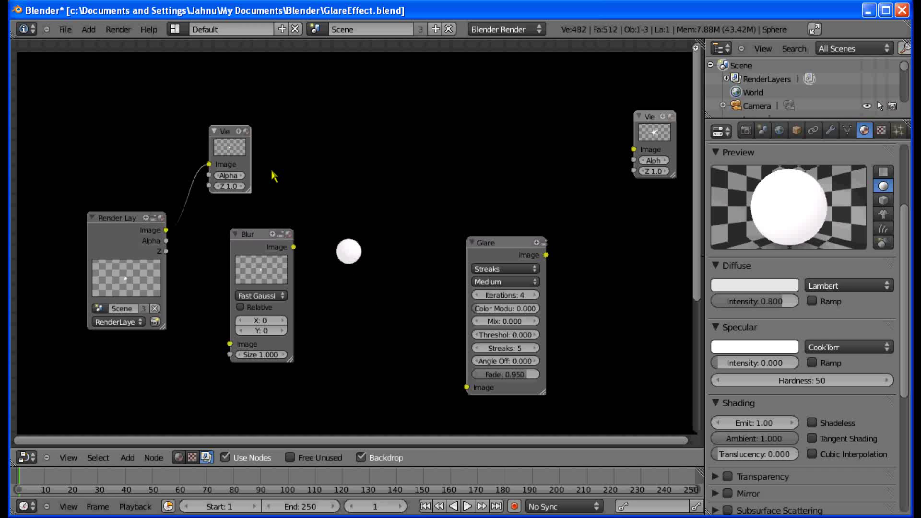
key("shift+d")
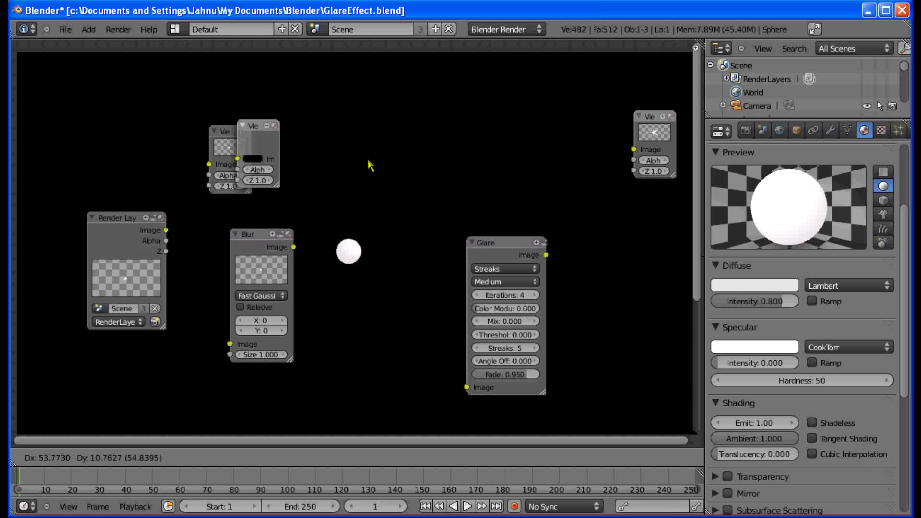
left_click(476, 164)
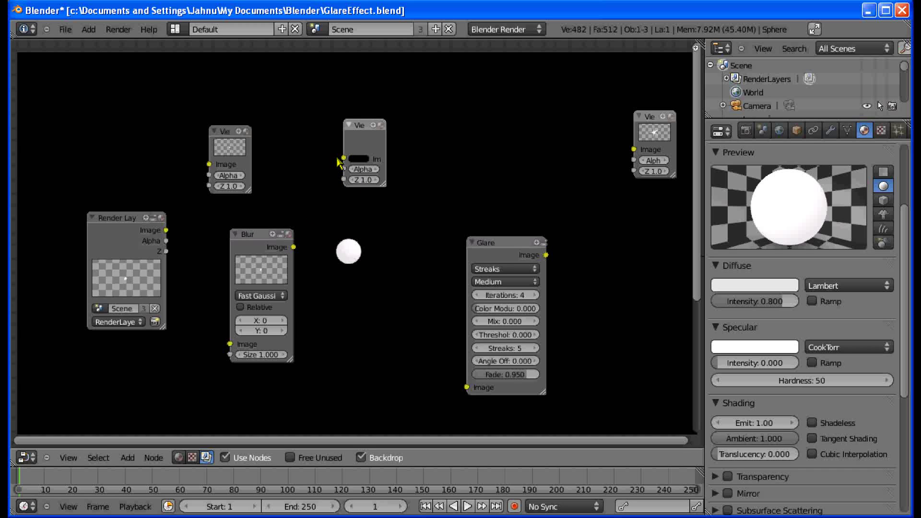
left_click_drag(344, 158, 294, 247)
Set the Blur node's X and Y sizes to 40
left_click(259, 321)
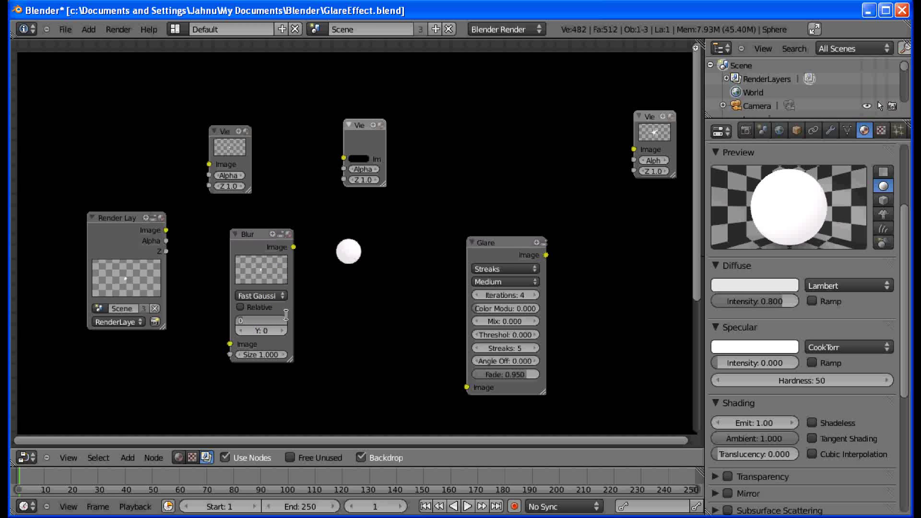
type("40")
key("Tab")
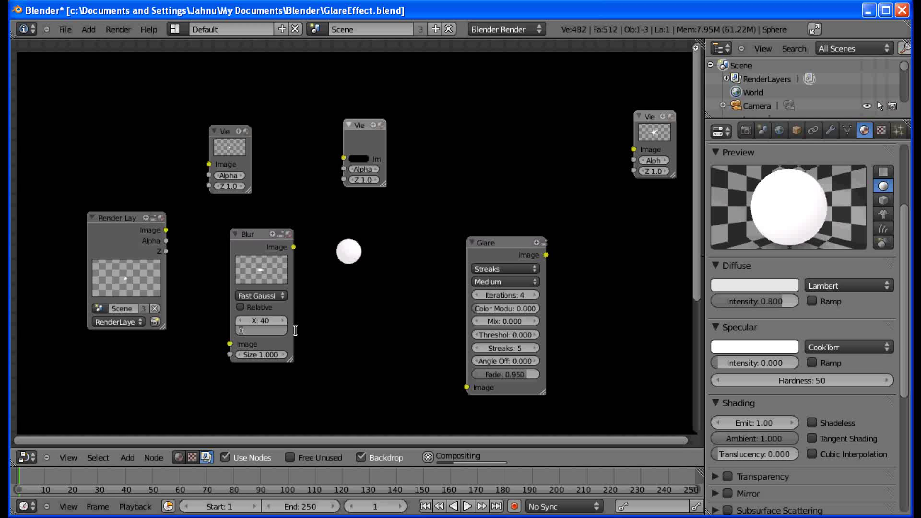
type("40")
key("Return")
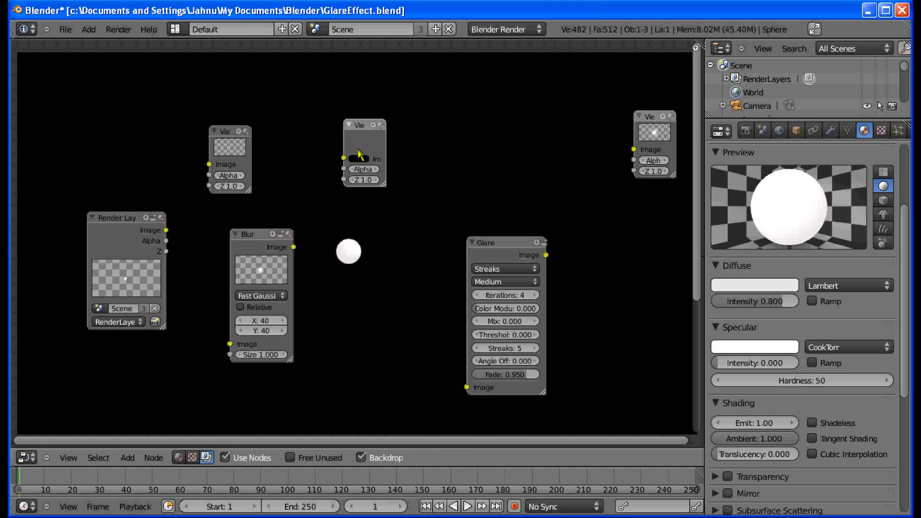
Link the Blur node's image output to the copied Viewer node above it
left_click(359, 156)
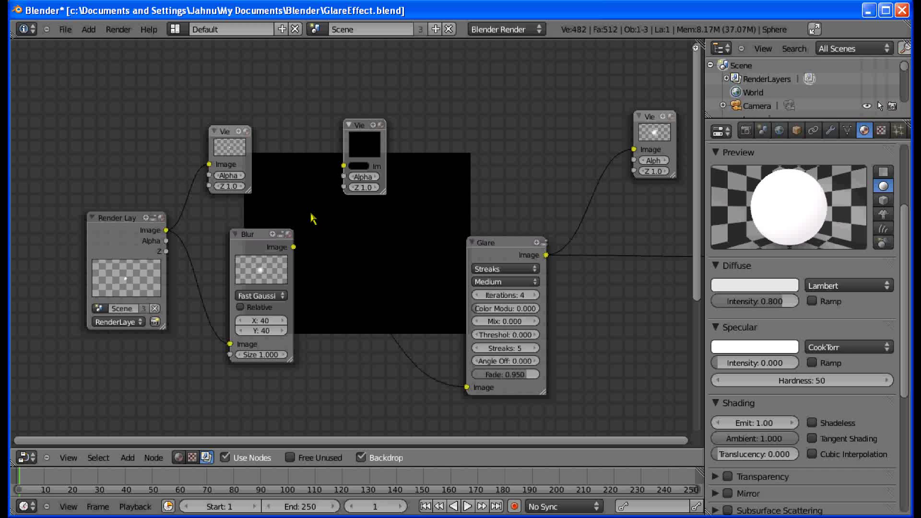
left_click_drag(344, 169, 429, 176)
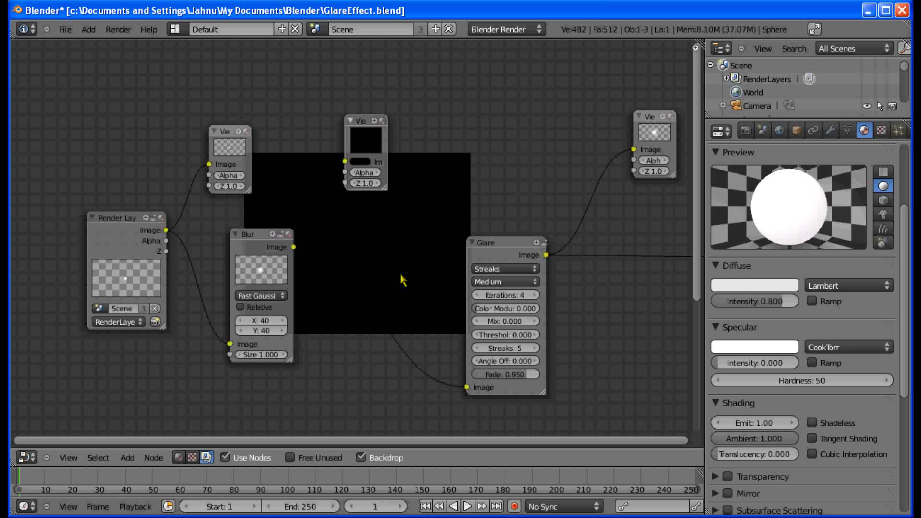
middle_click_drag(344, 261, 344, 280)
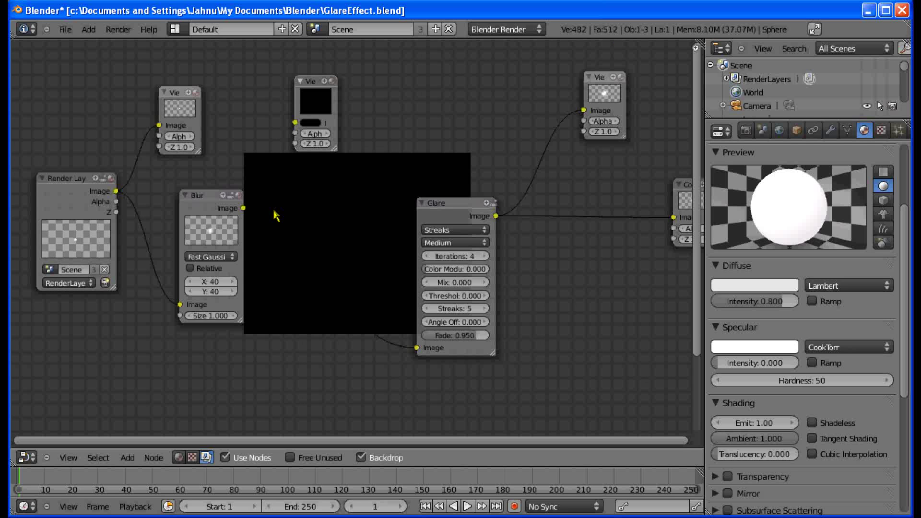
left_click_drag(244, 210, 295, 123)
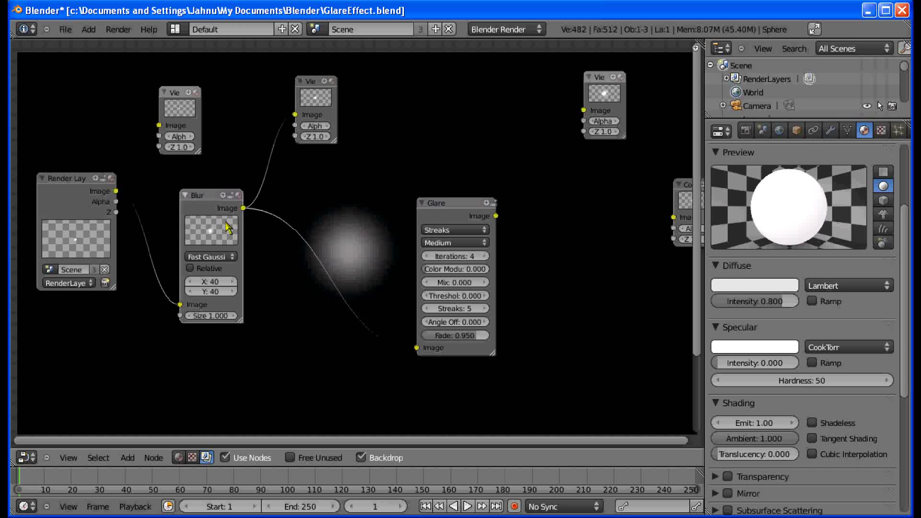
Nudge the Blur node slightly toward Render Layers and preview the Glare node's Viewer on the backdrop
key("g")
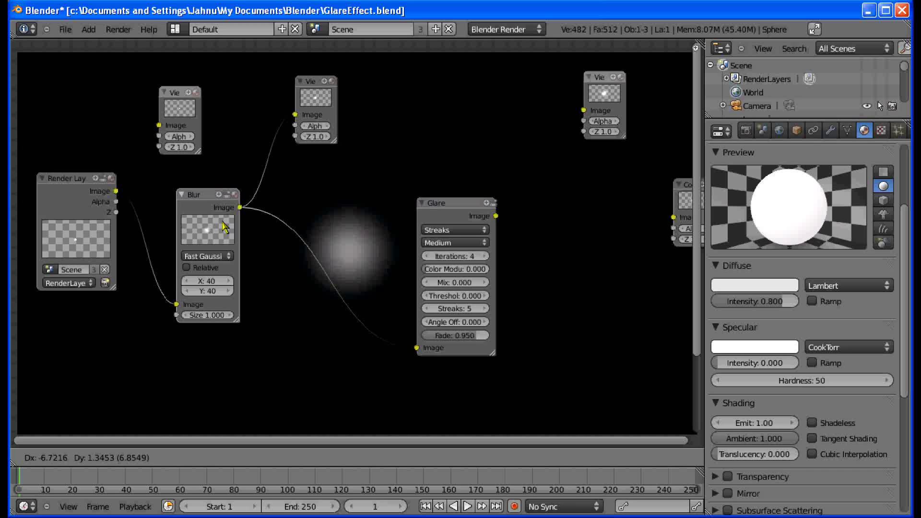
left_click(220, 227)
left_click(616, 105)
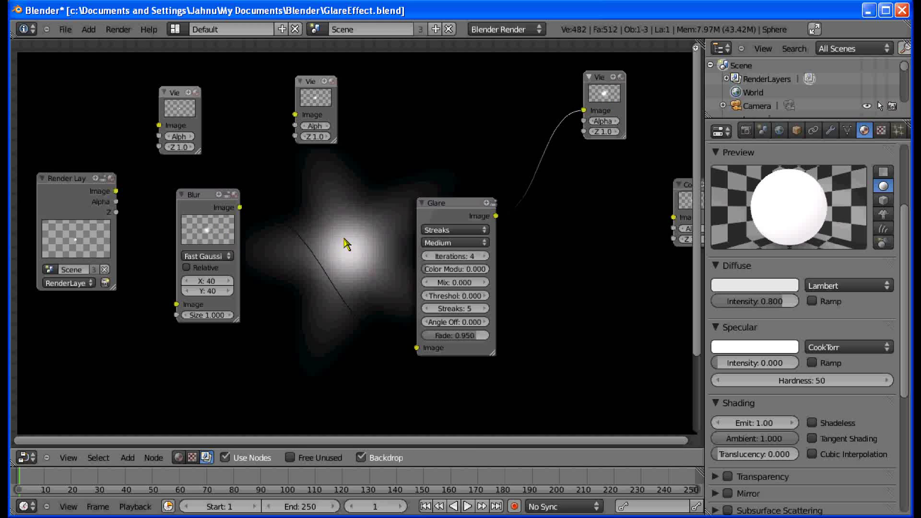
Add a Mix node between Blur and Glare, linking Blur to its first image input and the Render Layers image to the second
left_click(128, 458)
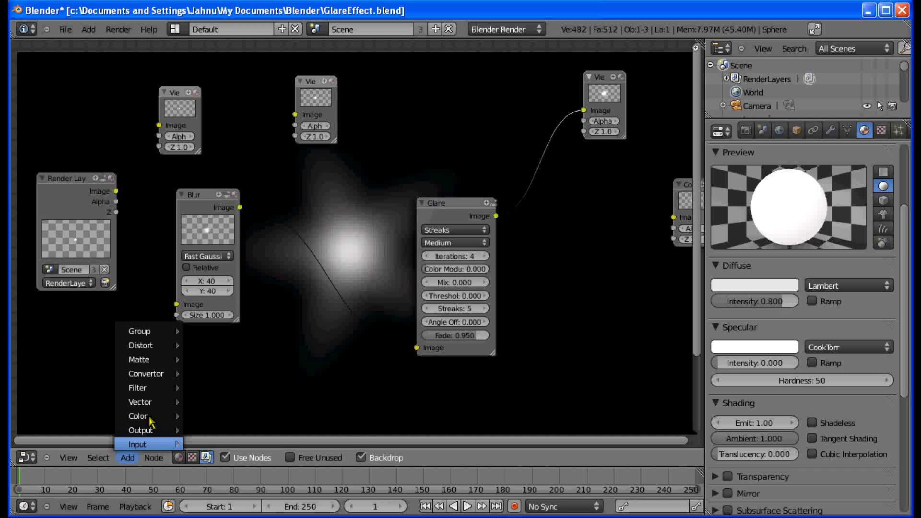
mouse_move(152, 418)
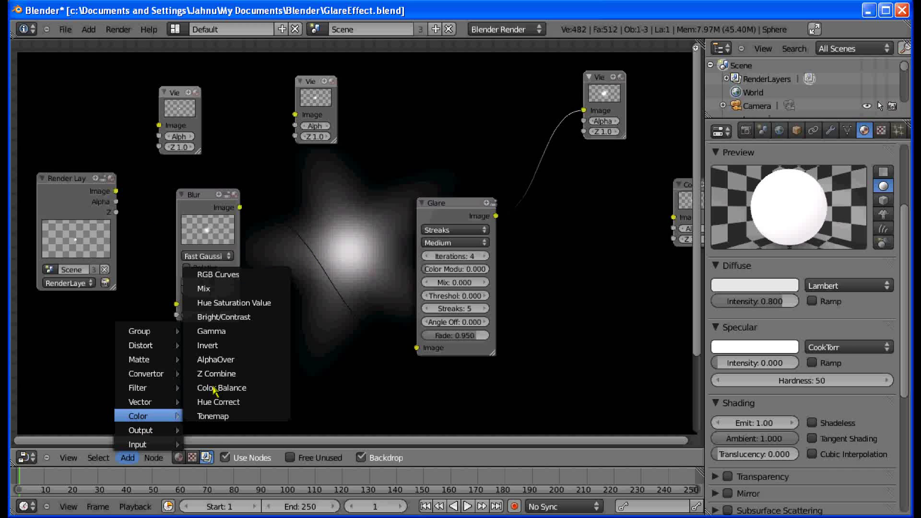
left_click(238, 290)
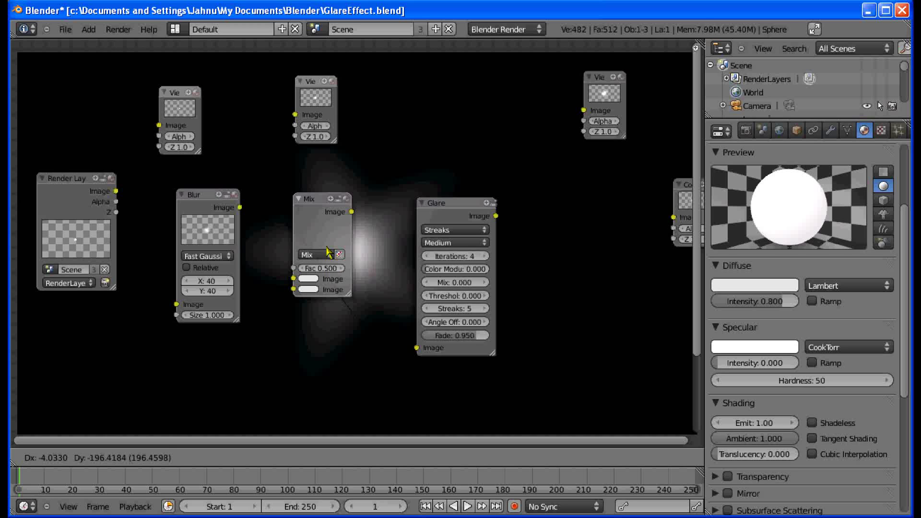
left_click(321, 255)
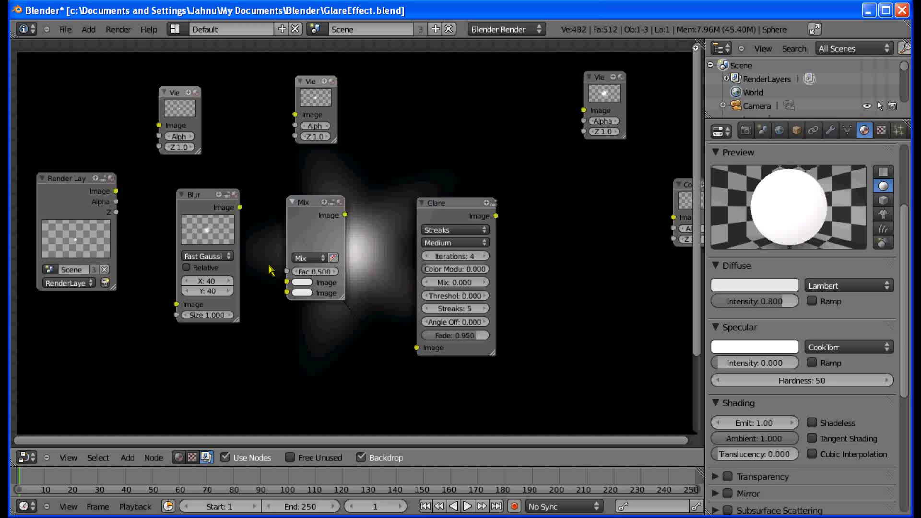
left_click_drag(239, 207, 287, 282)
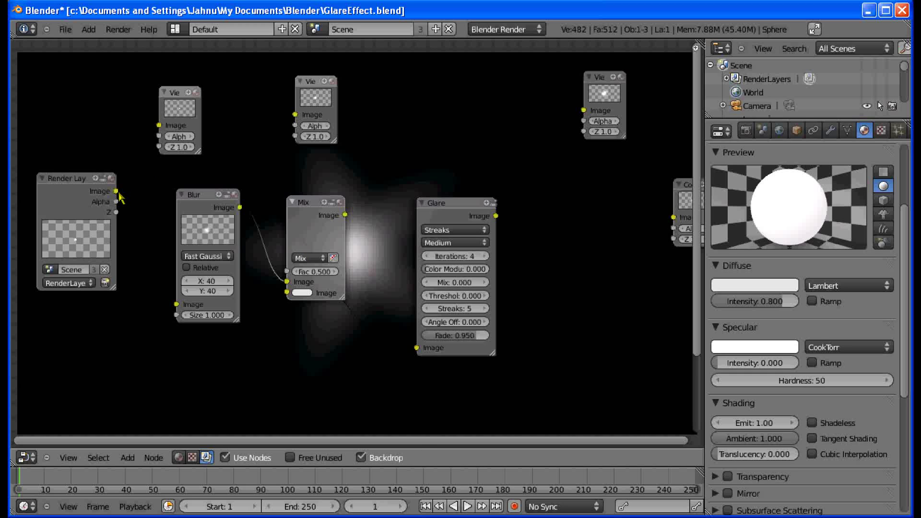
left_click_drag(280, 302, 287, 293)
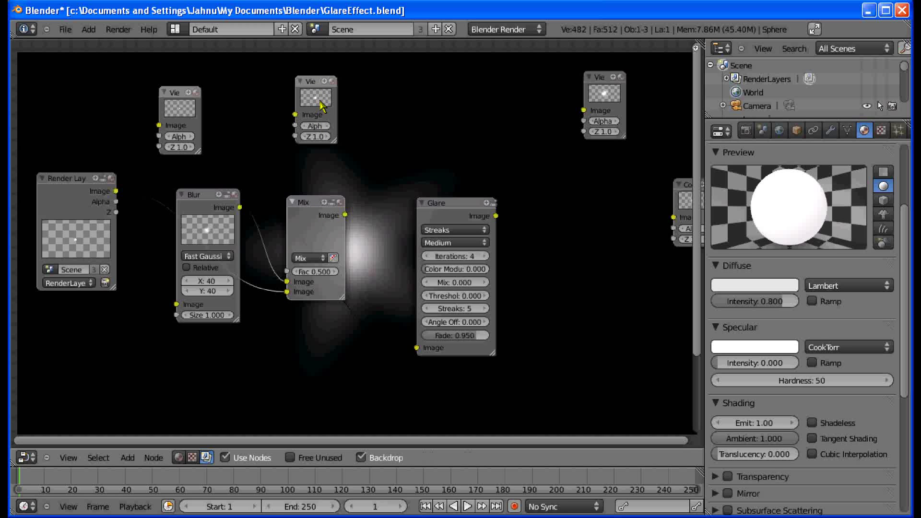
Duplicate the Blur node's Viewer, place the copy beside the original, and try to link it to the Mix output
left_click_drag(295, 115, 239, 208)
key("shift+d")
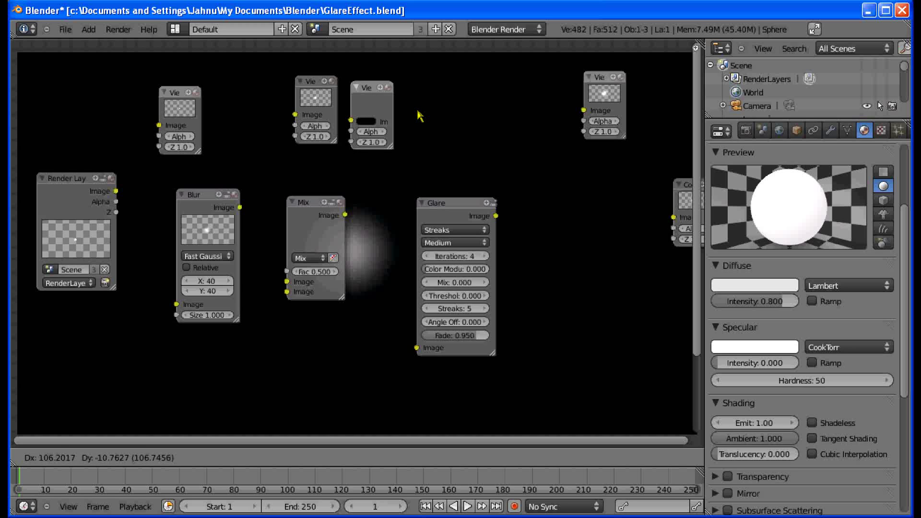
left_click(434, 115)
left_click_drag(346, 214, 366, 120)
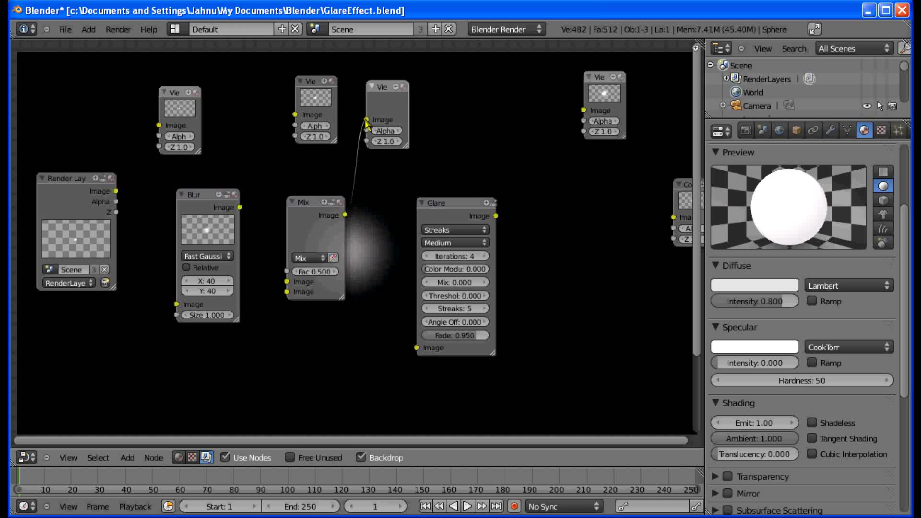
left_click(398, 113)
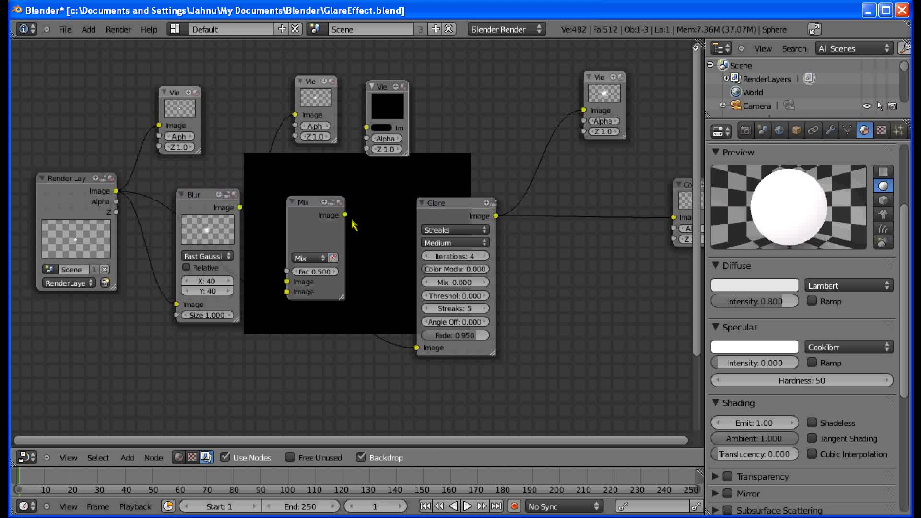
Link the Mix node's output to the new Viewer and to the Glare node's image input
left_click_drag(345, 214, 367, 127)
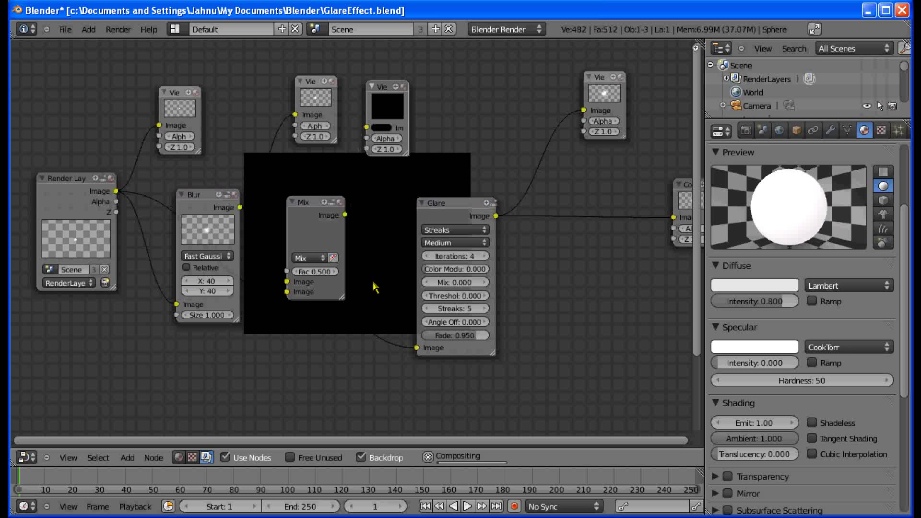
middle_click_drag(370, 286, 312, 273)
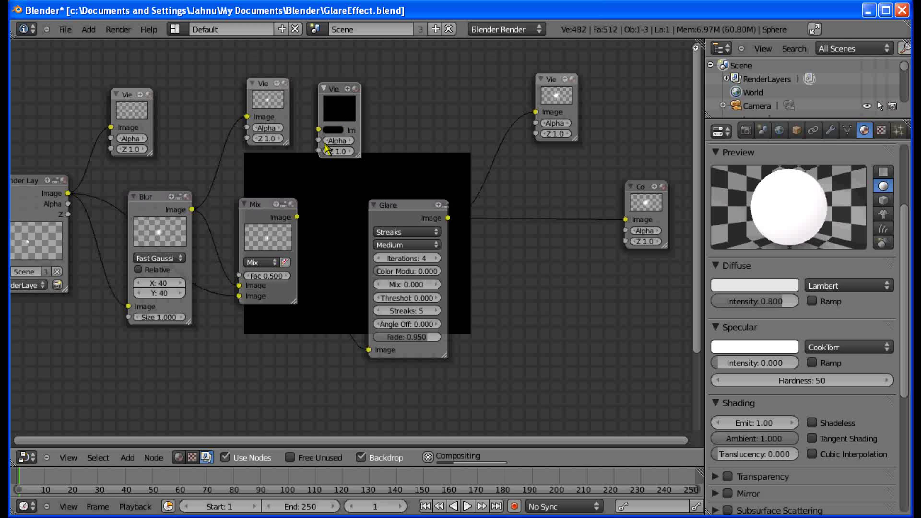
left_click_drag(297, 218, 319, 133)
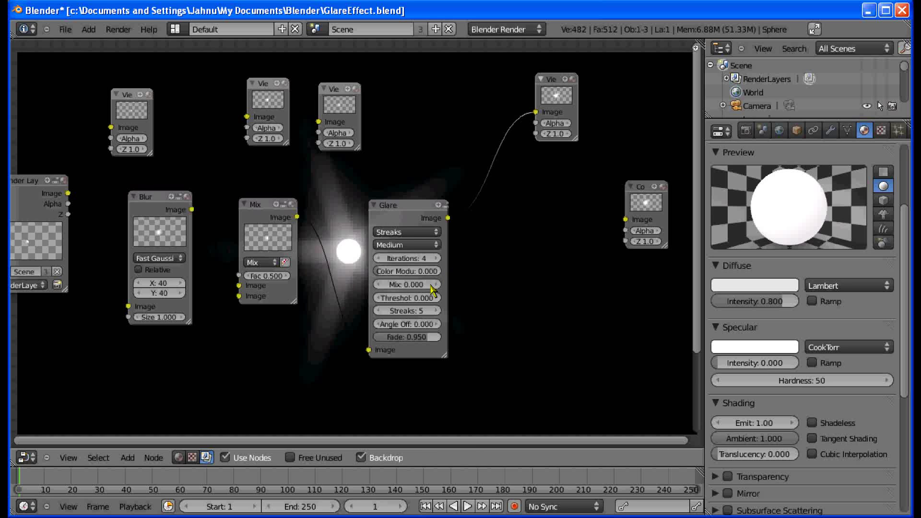
Duplicate the Blur node, place the copy between Glare and Composite, and link the Glare output to its image input
scroll(500, 265, "down", 1)
scroll(501, 266, "down", 1)
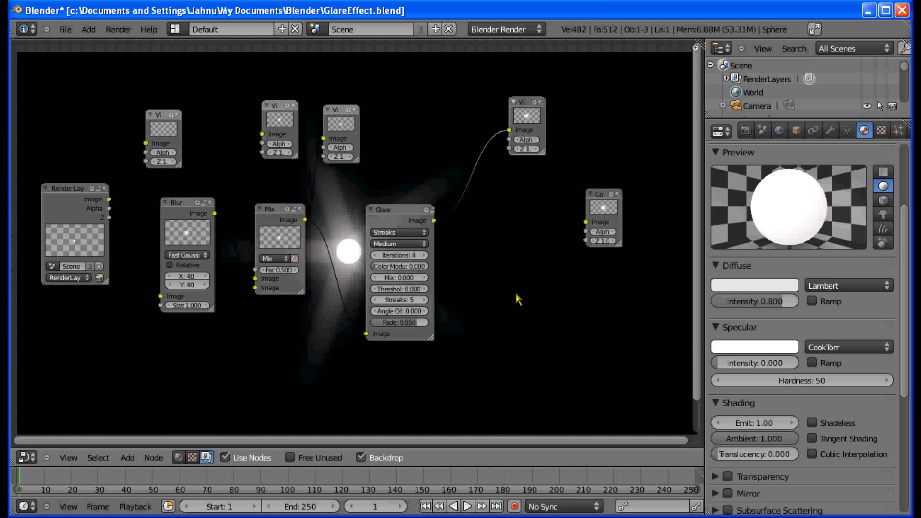
middle_click_drag(518, 299, 109, 247)
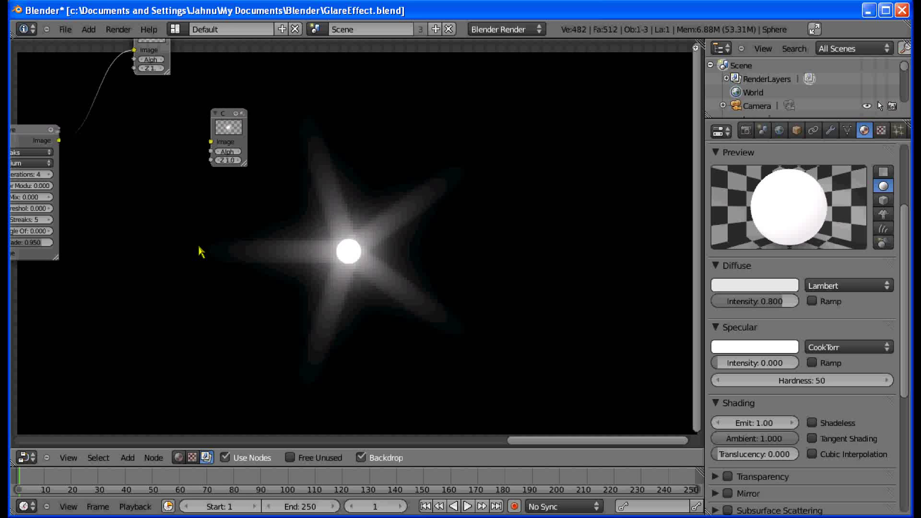
middle_click_drag(201, 251, 430, 263)
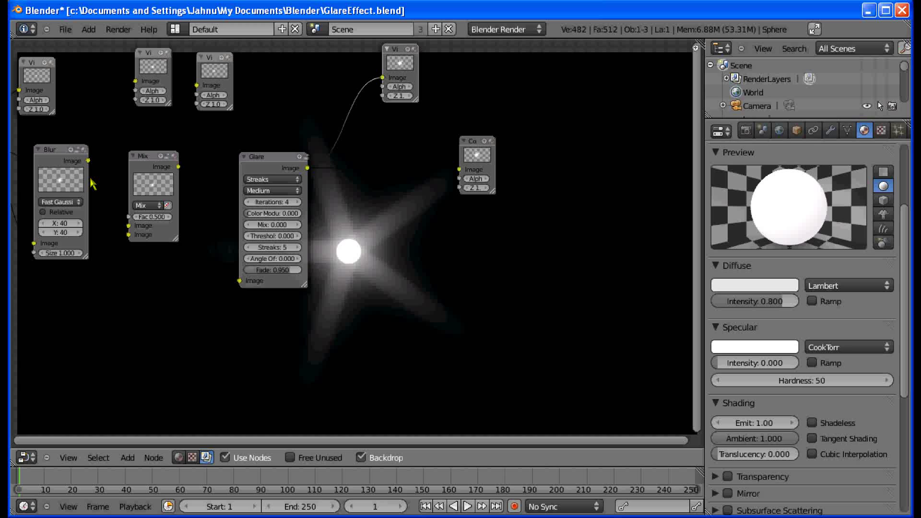
left_click(58, 184, "ctrl+shift")
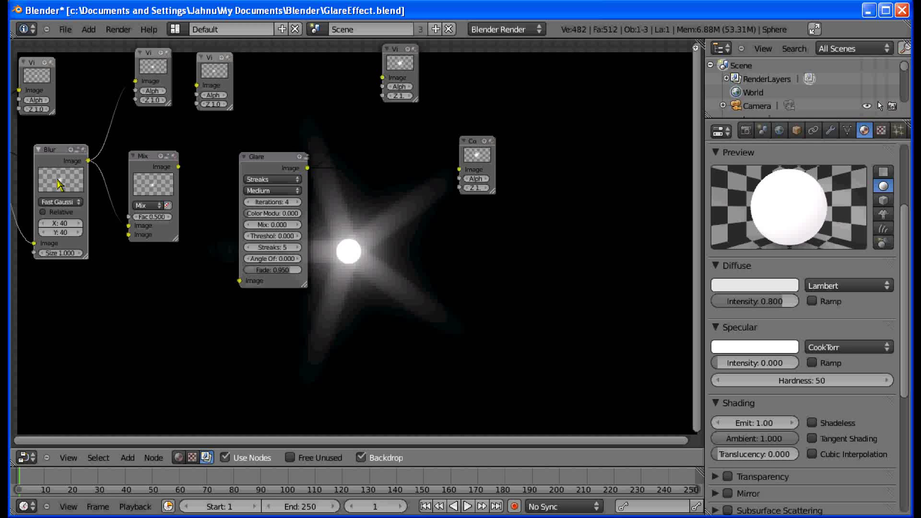
key("shift+d")
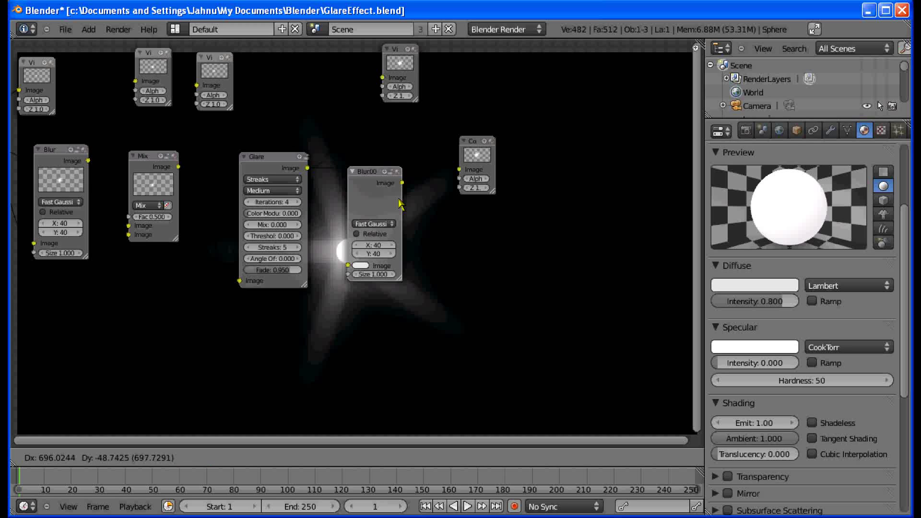
left_click(428, 201)
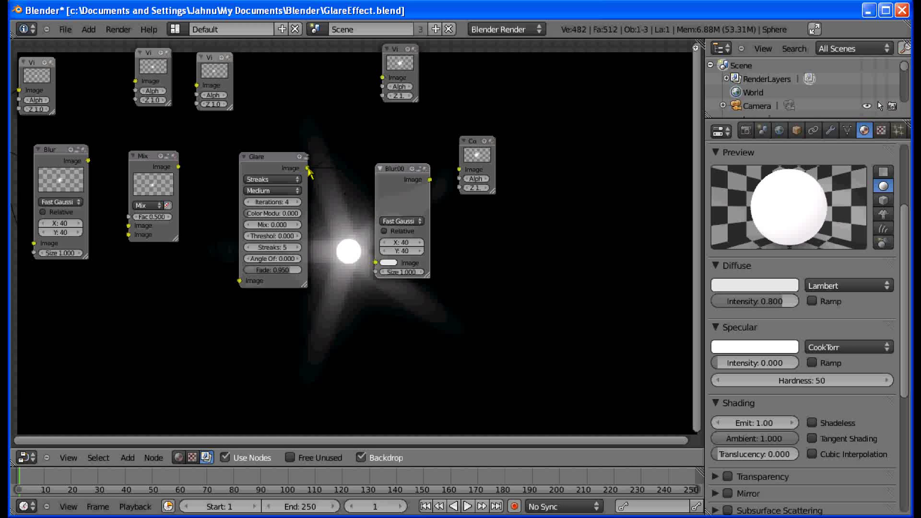
left_click_drag(319, 196, 377, 263)
Place a copy of the Glare Viewer above Composite, link it to the second Blur's output, and preview it on the backdrop
left_click_drag(469, 174, 469, 174)
middle_click_drag(533, 168, 441, 262)
left_click(302, 159)
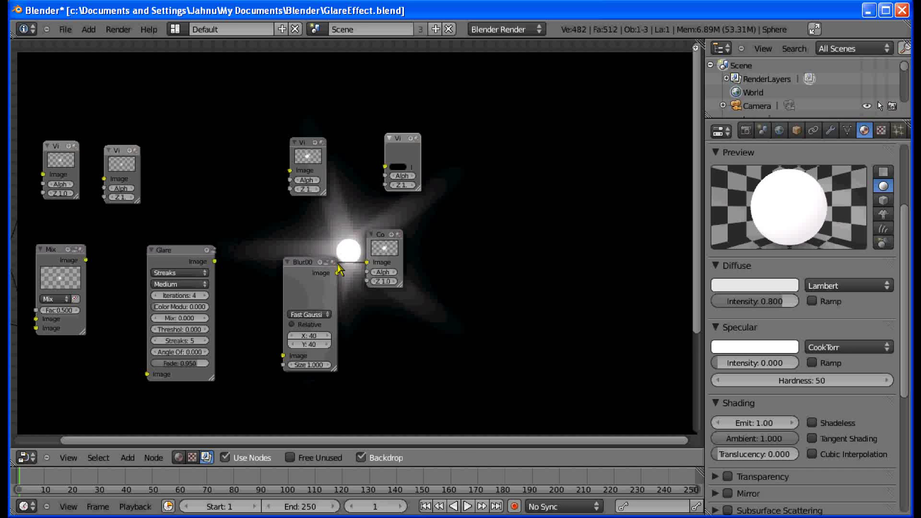
left_click_drag(385, 166, 337, 273)
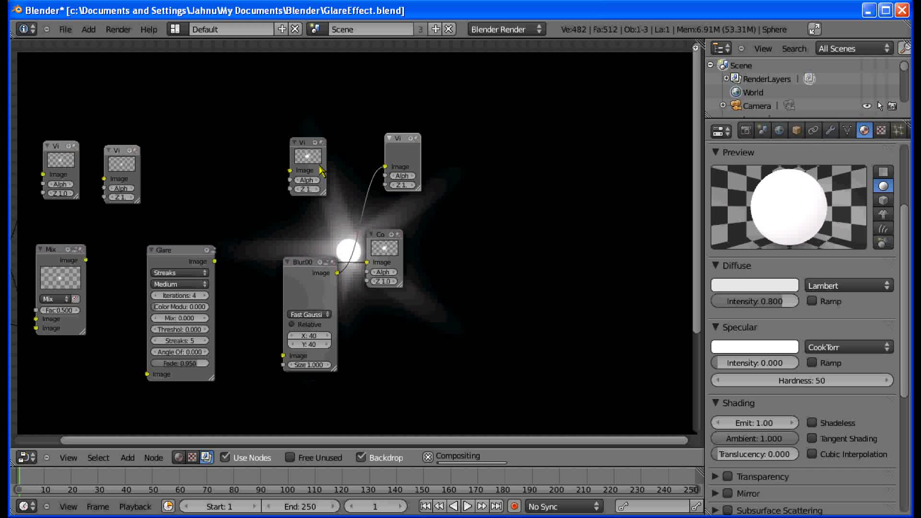
left_click_drag(298, 172, 254, 172)
left_click(394, 166)
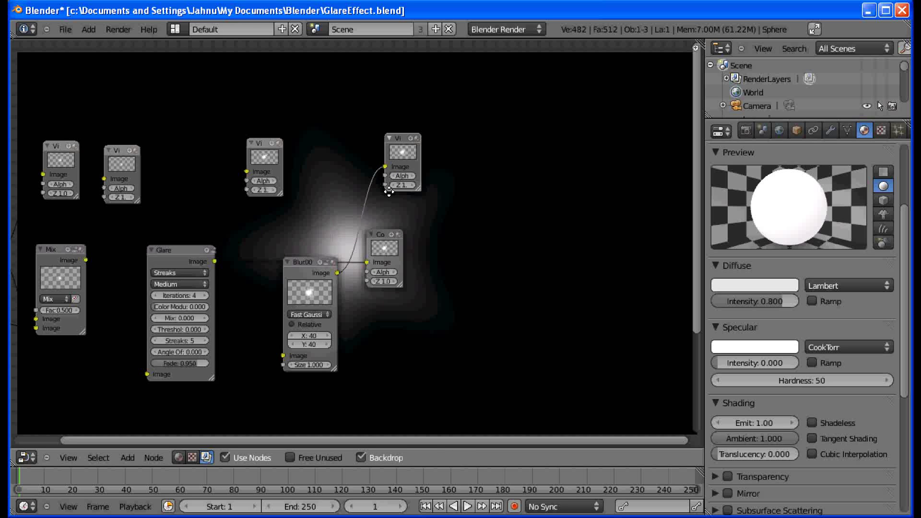
Set the second Blur node's X and Y sizes to 3
middle_click_drag(389, 191, 378, 76)
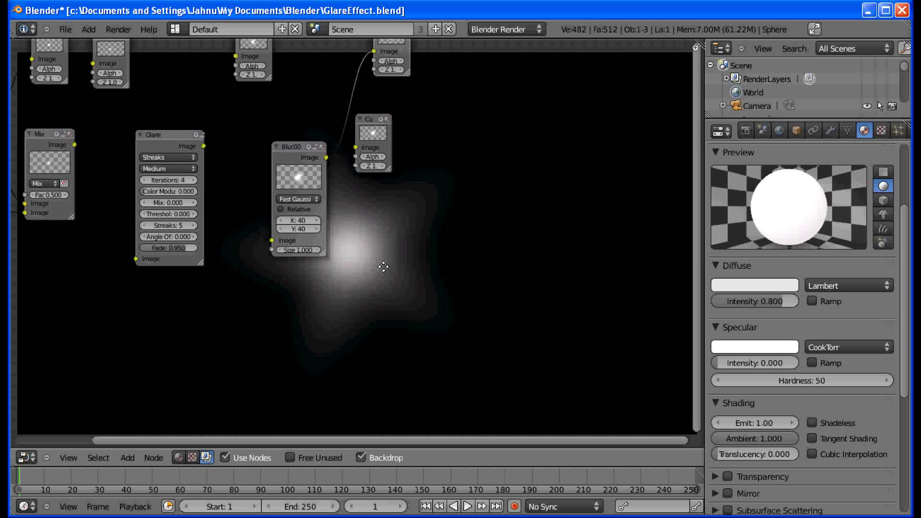
middle_click_drag(374, 176, 352, 302)
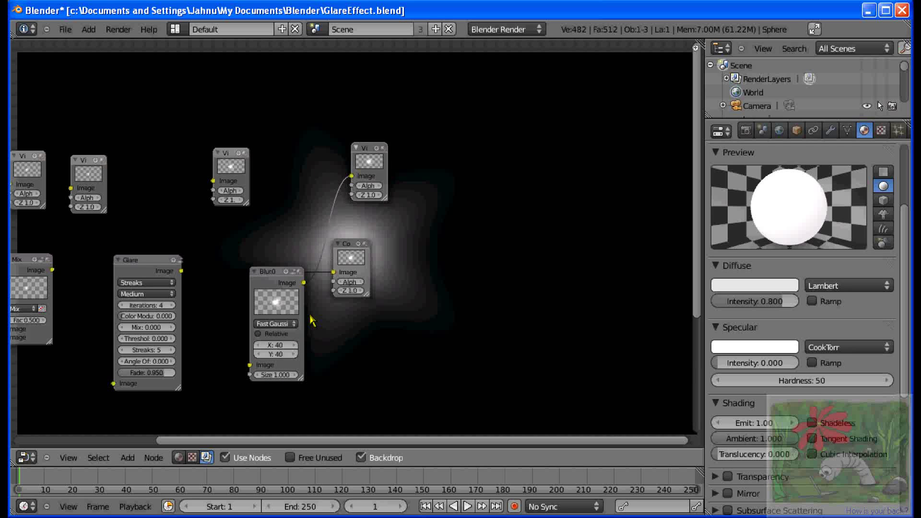
left_click(276, 346)
type("3")
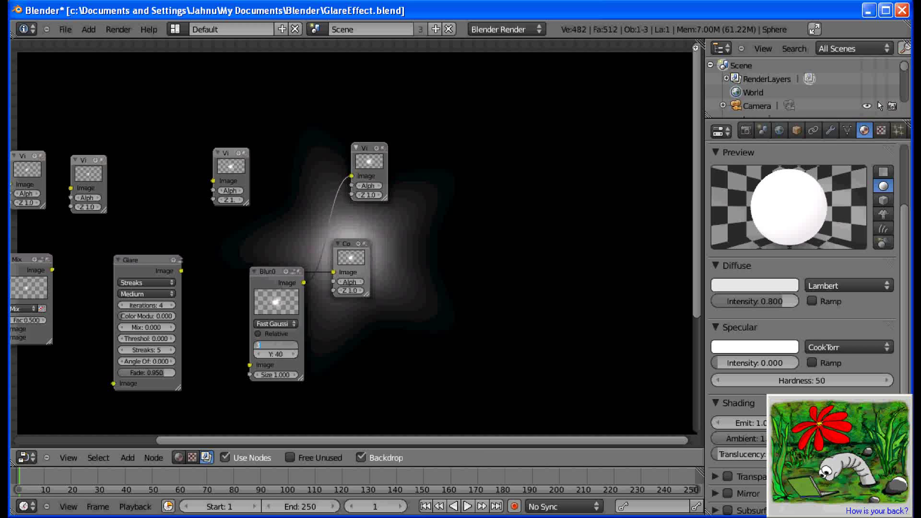
key("Return")
left_click(276, 355)
type("3")
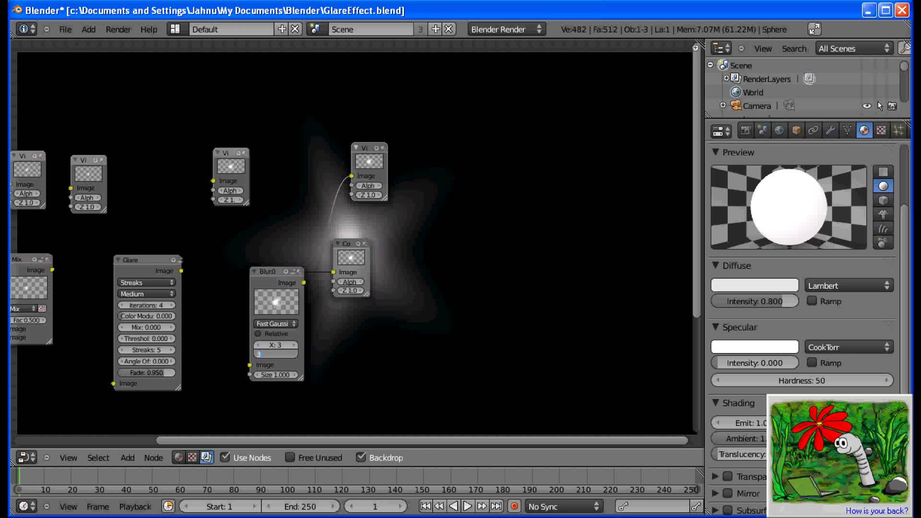
key("Return")
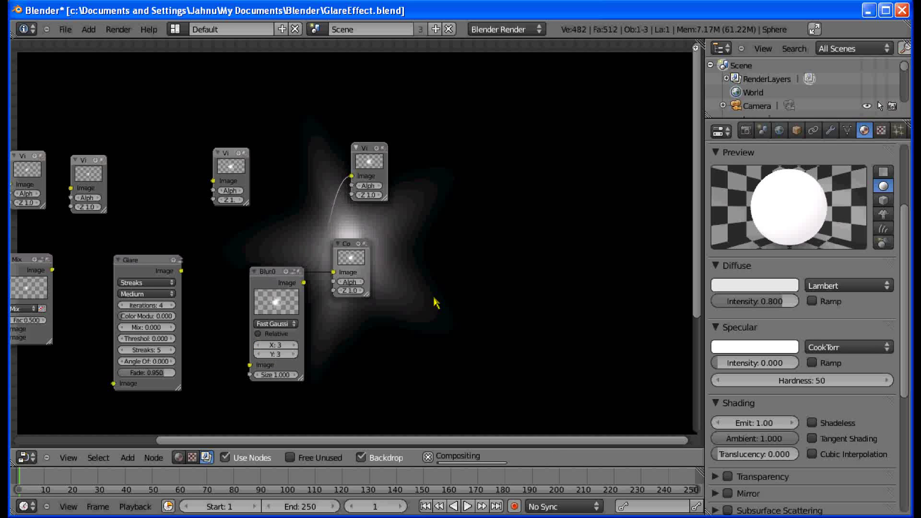
Change the Mix node's blend type to Add and set its factor to 1
middle_click_drag(404, 203, 594, 316)
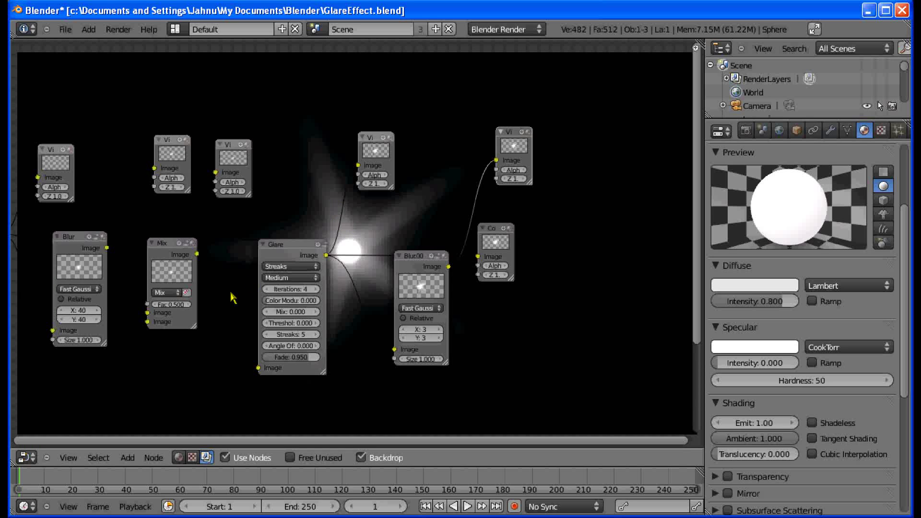
middle_click_drag(257, 290, 287, 299)
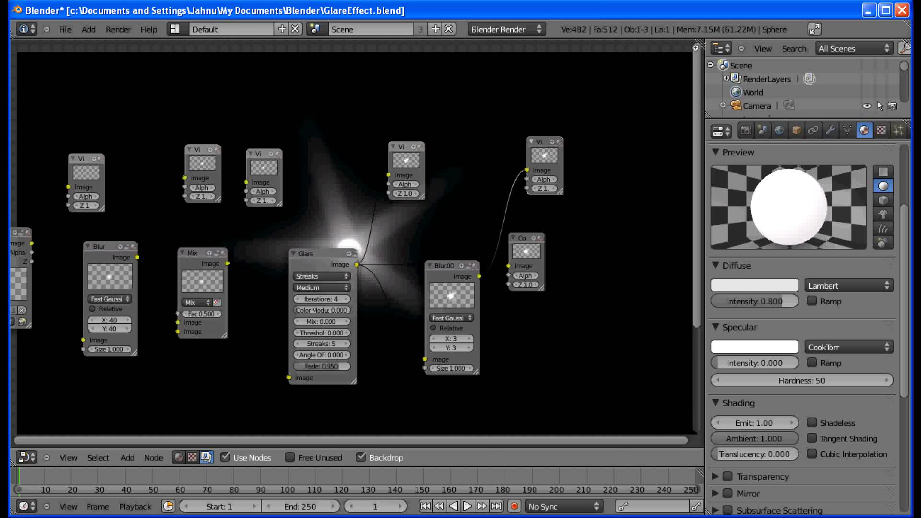
left_click(205, 302)
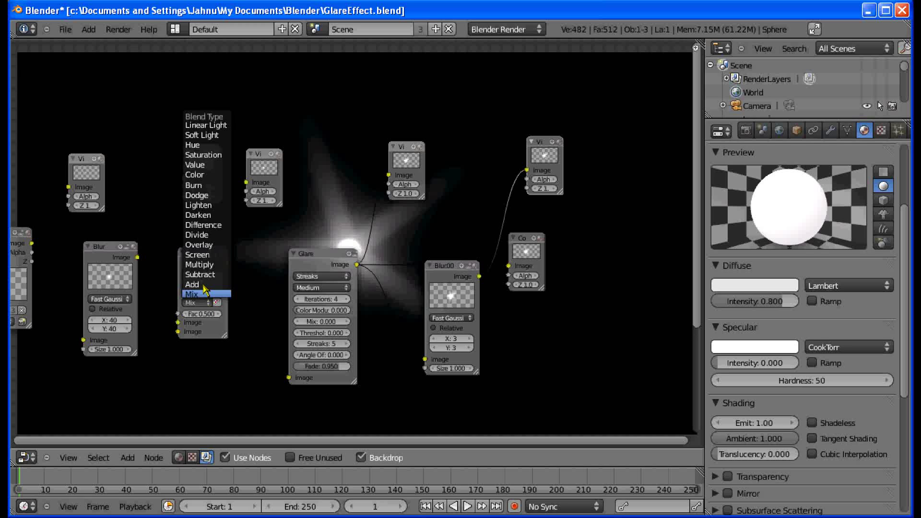
left_click(192, 284)
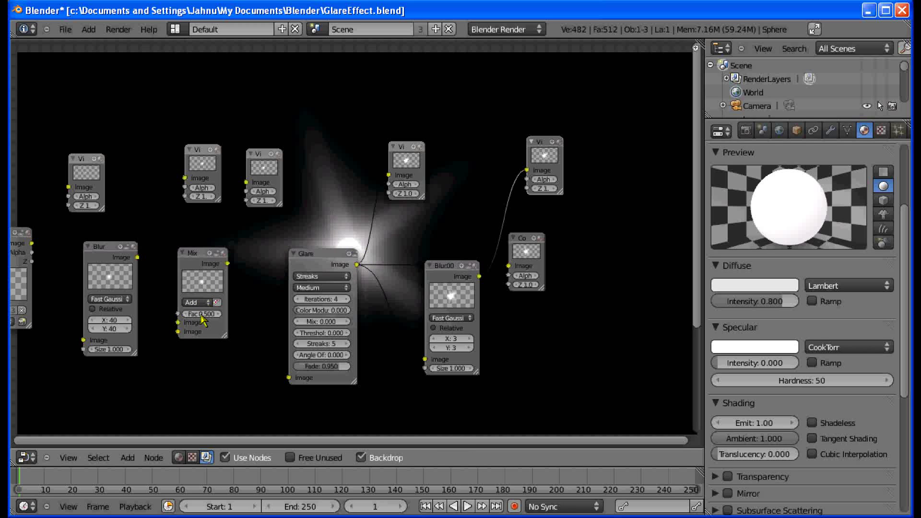
left_click_drag(201, 315, 207, 315)
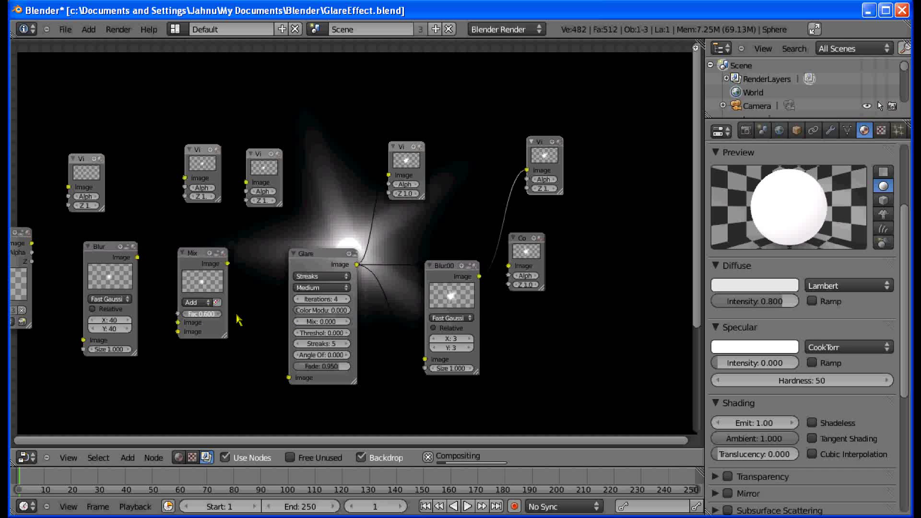
left_click(201, 314)
type("1")
key("Return")
Switch the node editor area to the 3D View, then render the star glow and close the render result
middle_click_drag(411, 239, 356, 270)
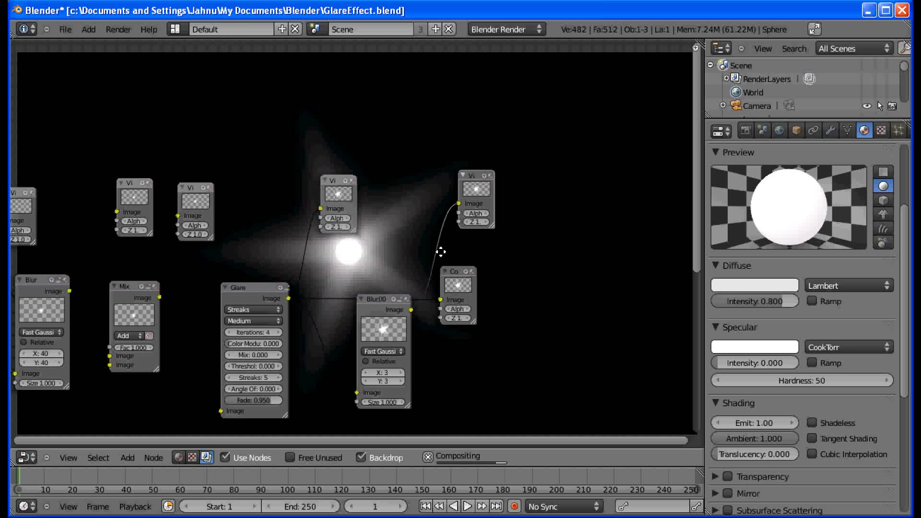
middle_click_drag(441, 252, 465, 295)
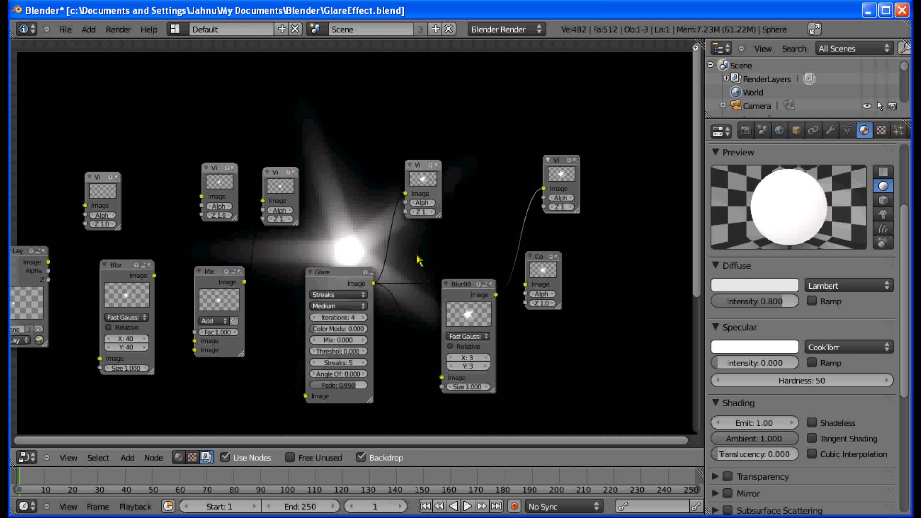
middle_click_drag(418, 261, 416, 162)
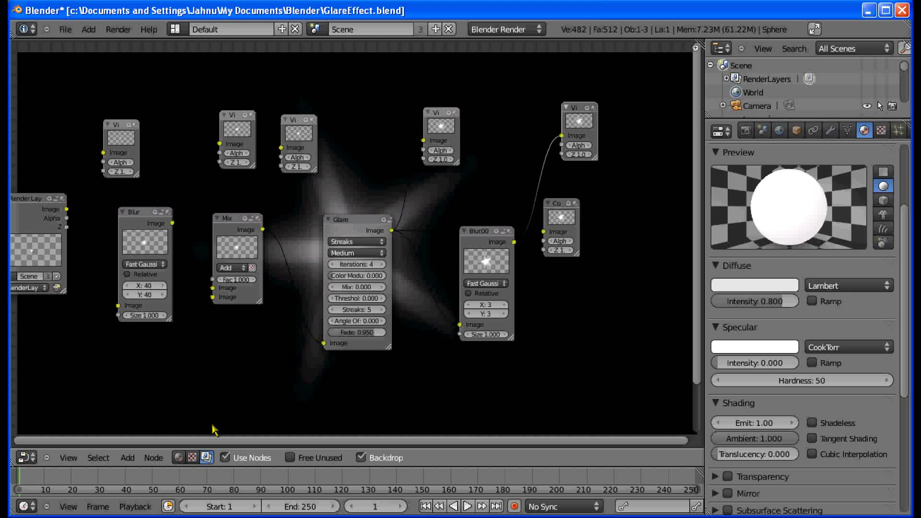
left_click(28, 457)
left_click(34, 459)
left_click(33, 457)
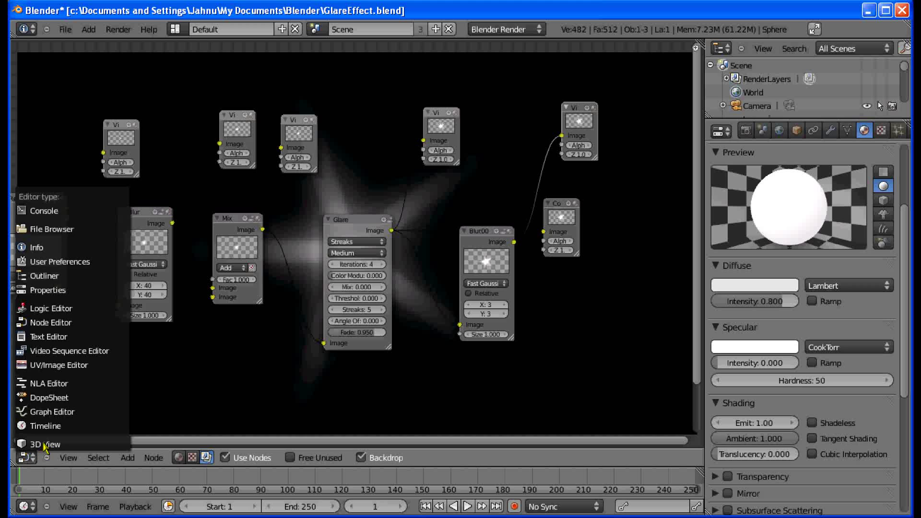
left_click(44, 445)
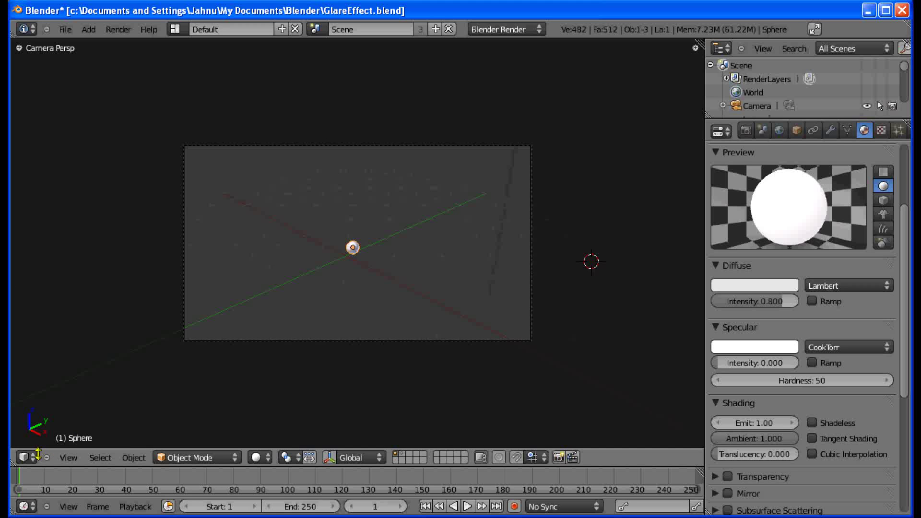
key("F12")
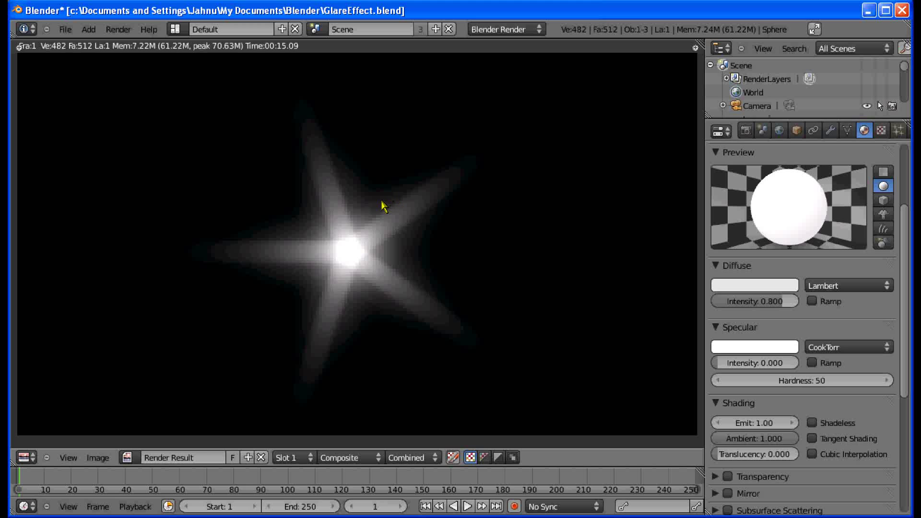
key("Escape")
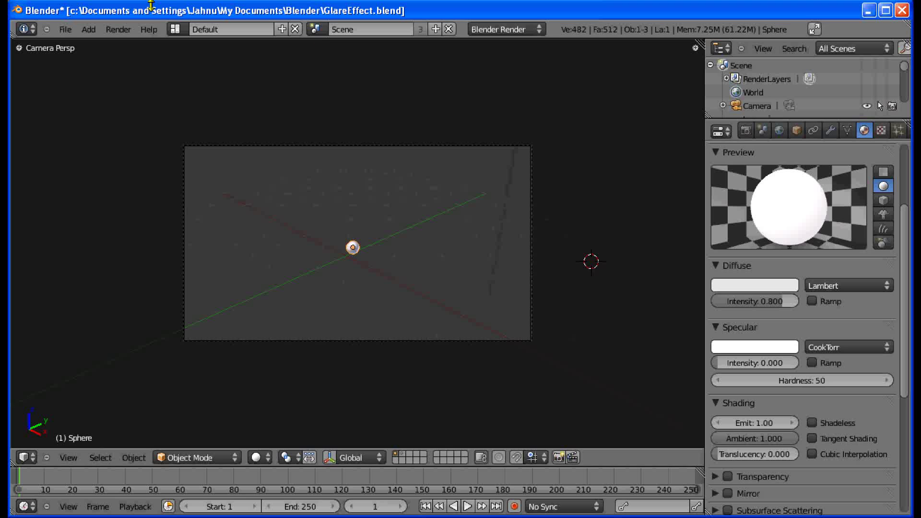
Add a UV sphere and move it inside the camera frame, above and to the right of the white sphere
left_click(89, 30)
mouse_move(144, 43)
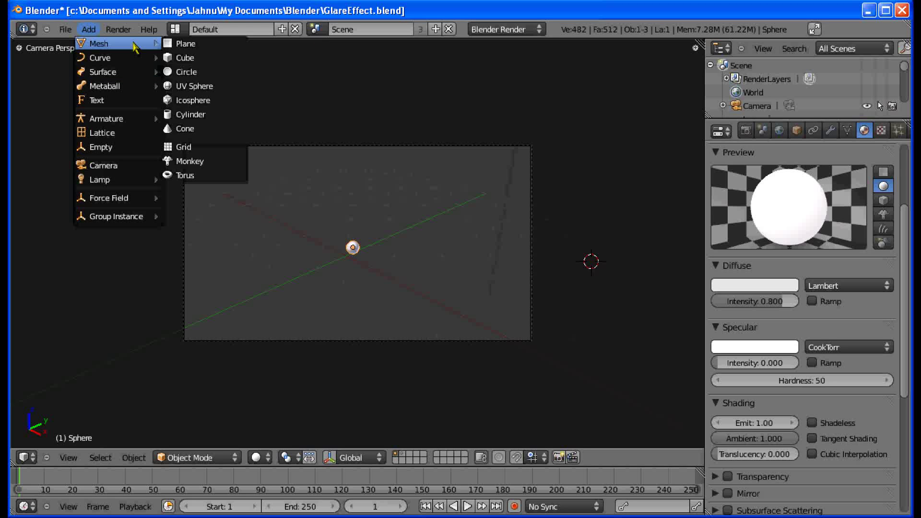
left_click(195, 86)
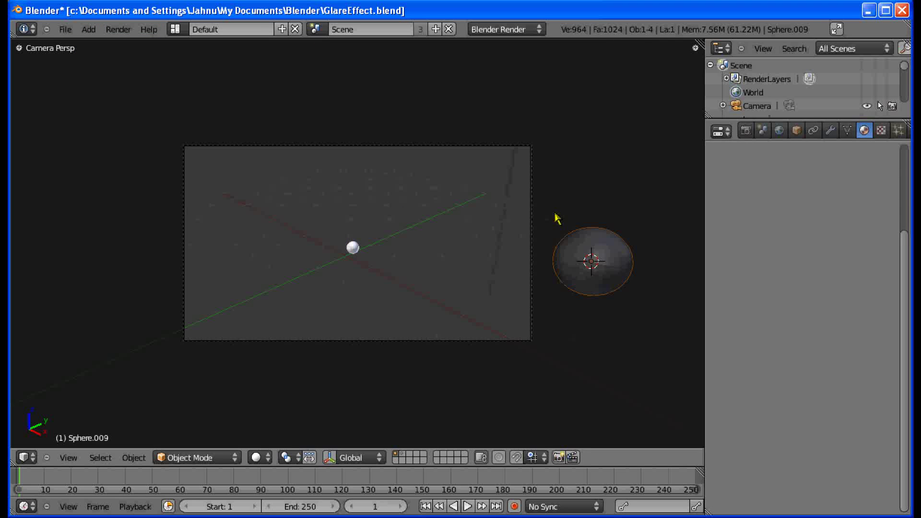
key("g")
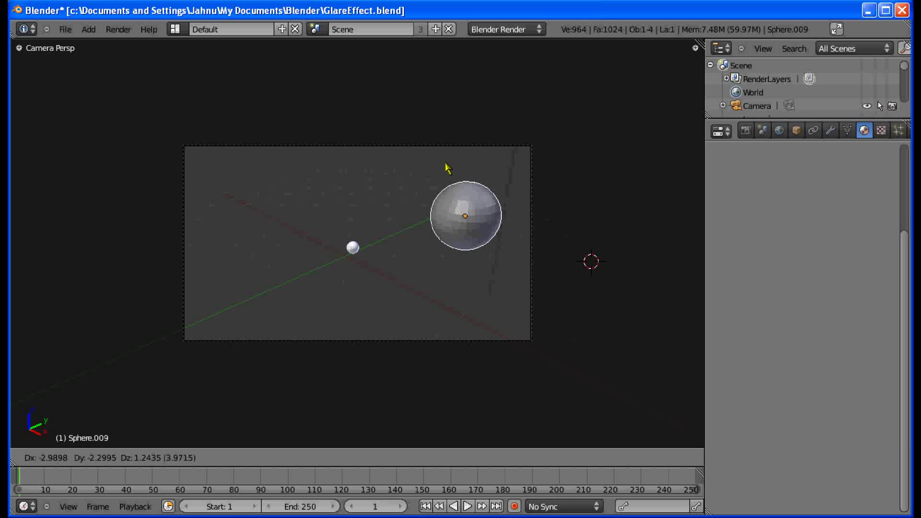
left_click(422, 156)
Scale the new sphere down to about 0.165 and shade it smooth
key("s")
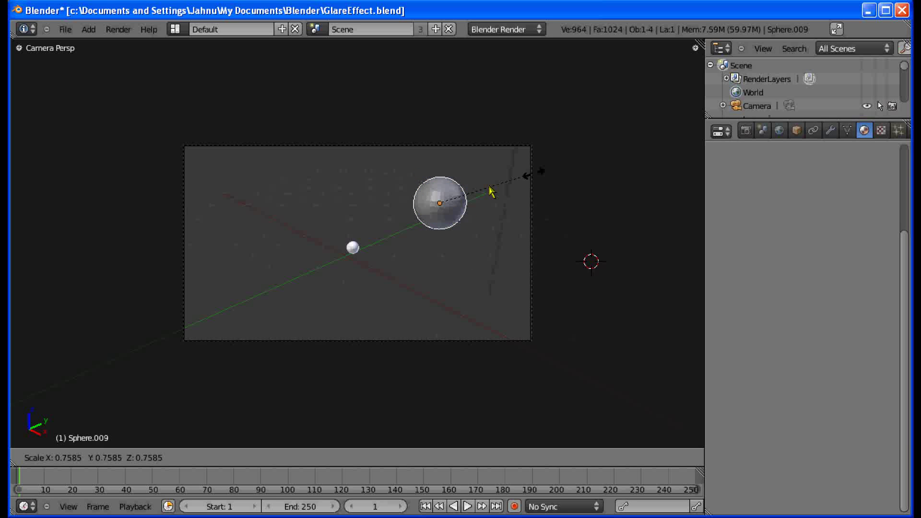
left_click(467, 195)
key("t")
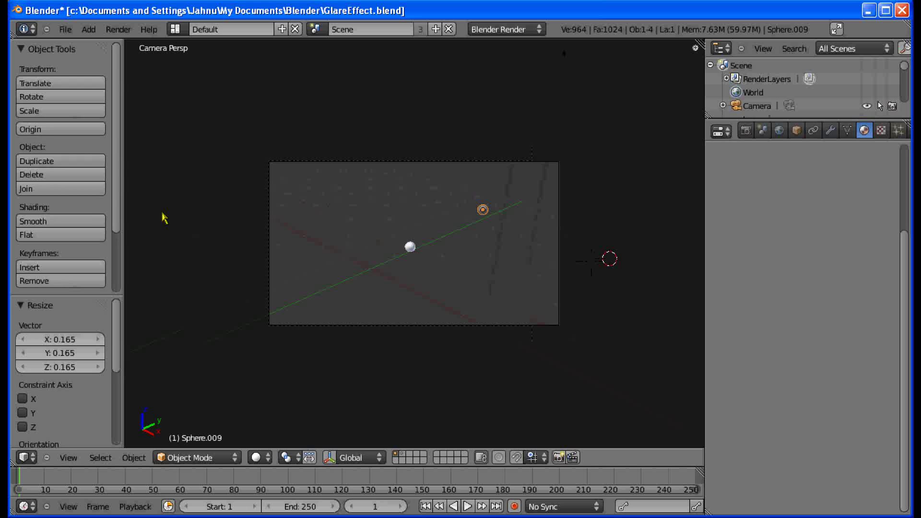
left_click(74, 222)
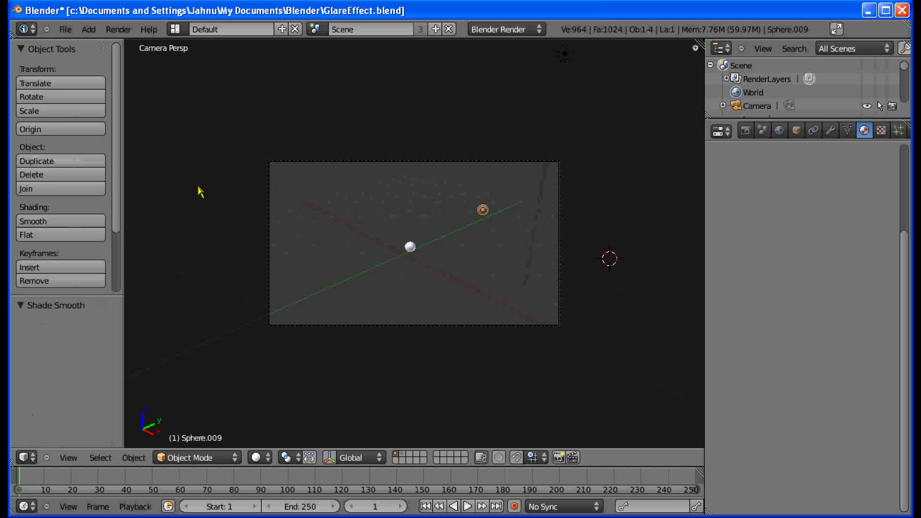
key("t")
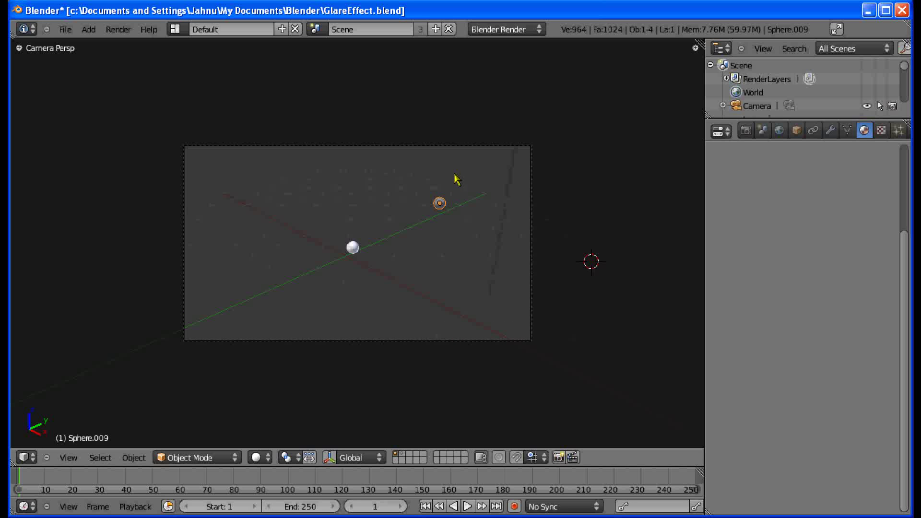
Duplicate the small sphere six times, scattering the copies around the white sphere within the camera frame
key("shift+d")
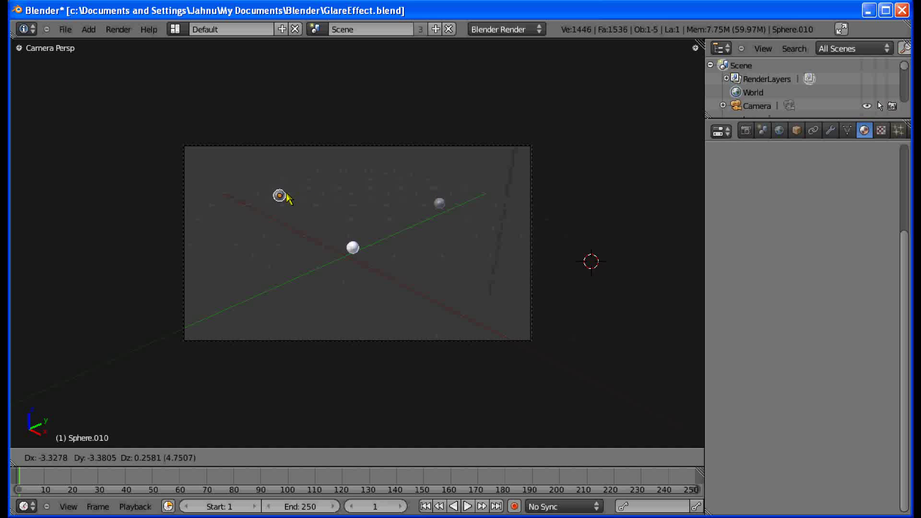
left_click(290, 192)
key("shift+d")
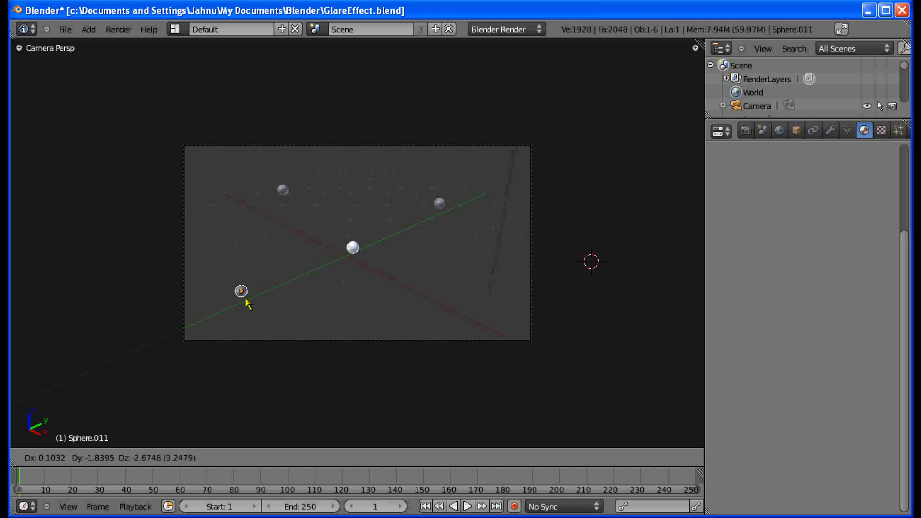
left_click(248, 306)
key("shift+d")
left_click(454, 307)
key("shift+d")
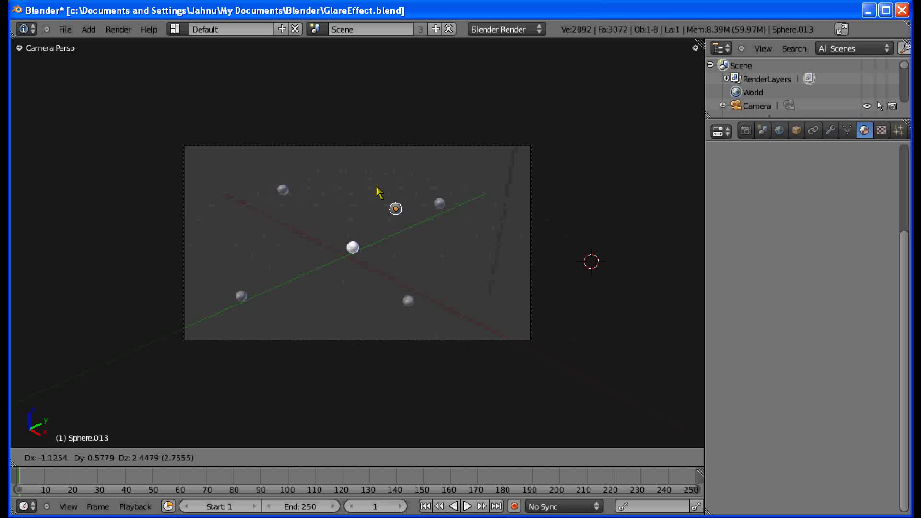
left_click(352, 156)
key("shift+d")
left_click(214, 229)
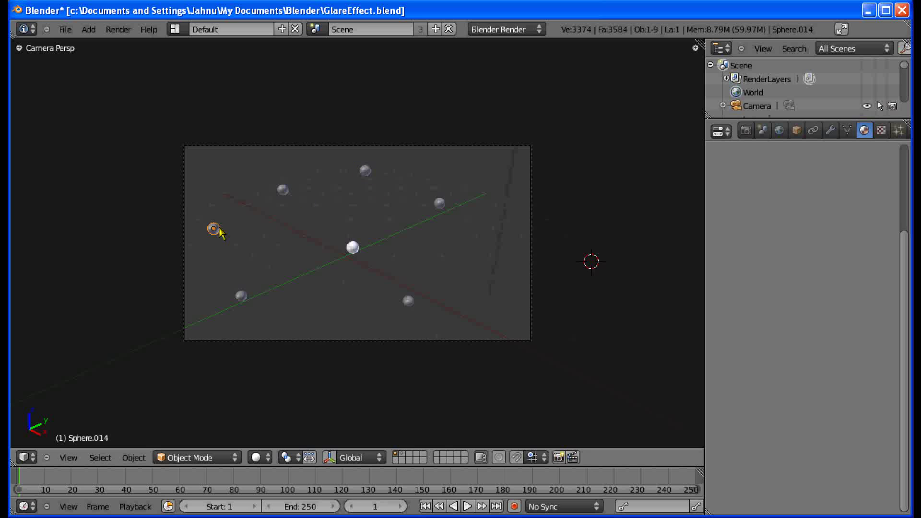
key("shift+d")
left_click(506, 313)
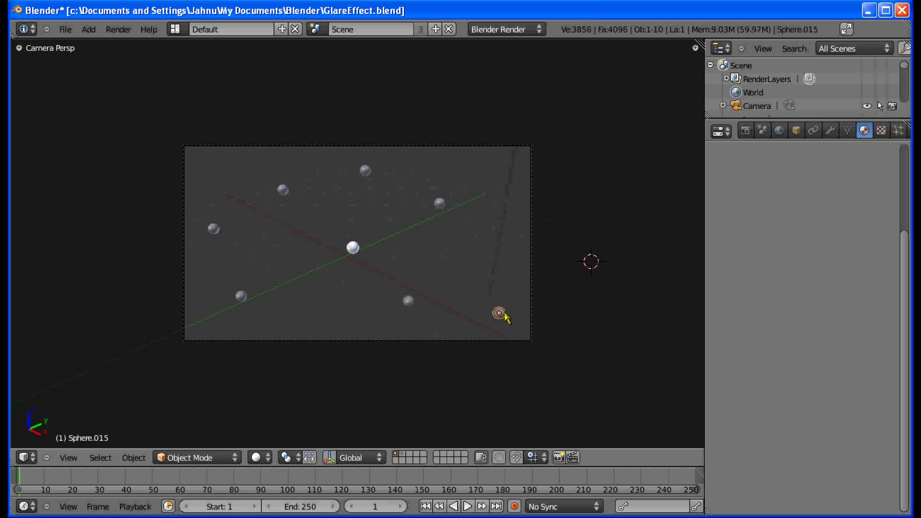
right_click_drag(505, 316, 495, 310)
Give the original small sphere at the upper right a new material, with specular intensity 1 and Emit 1
right_click(439, 204)
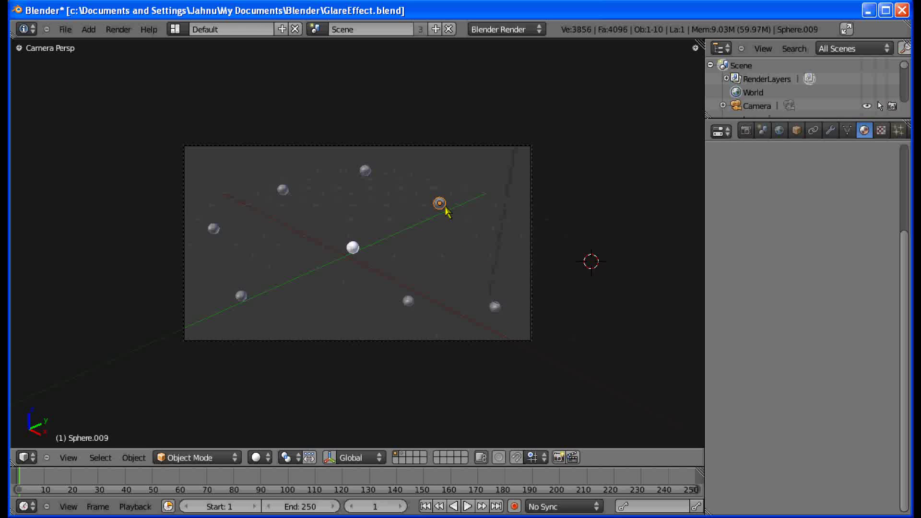
left_click(864, 130)
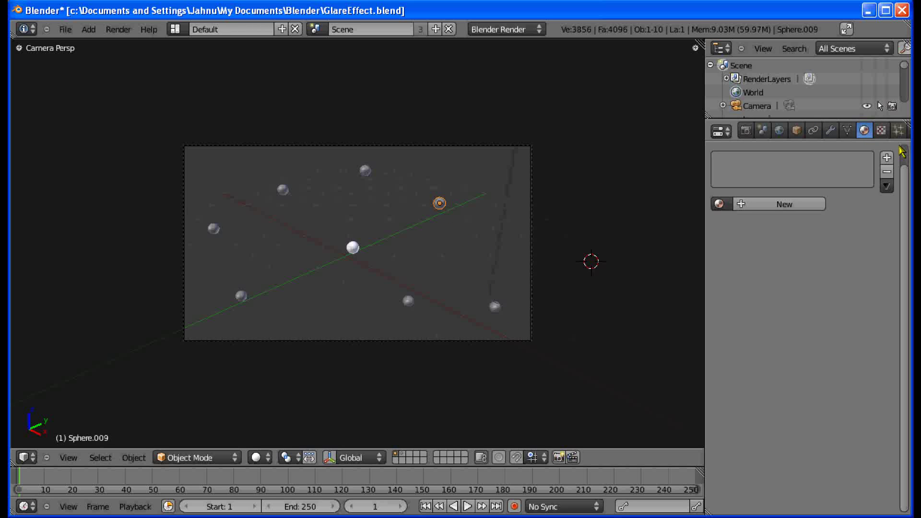
left_click(816, 225)
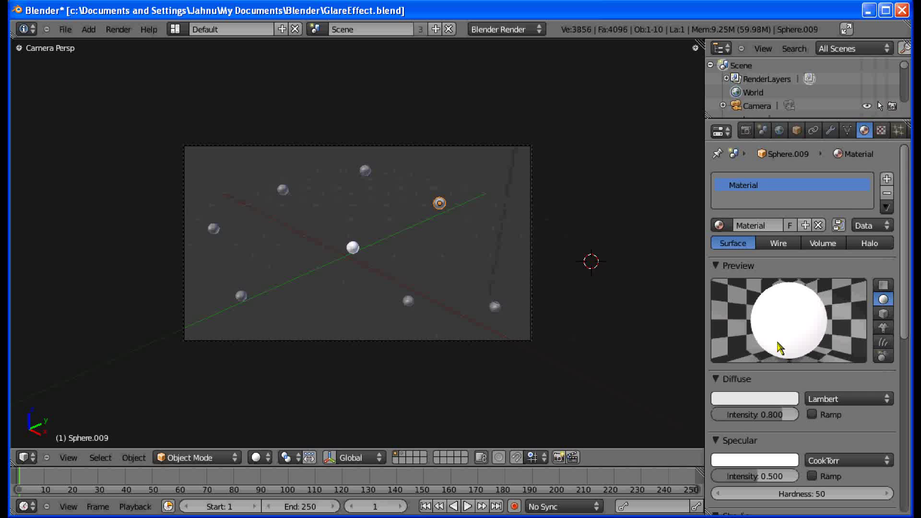
mouse_move(767, 476)
left_mouse_down()
mouse_move(698, 481)
mouse_move(906, 303)
left_mouse_up()
scroll(902, 327, "down", 2)
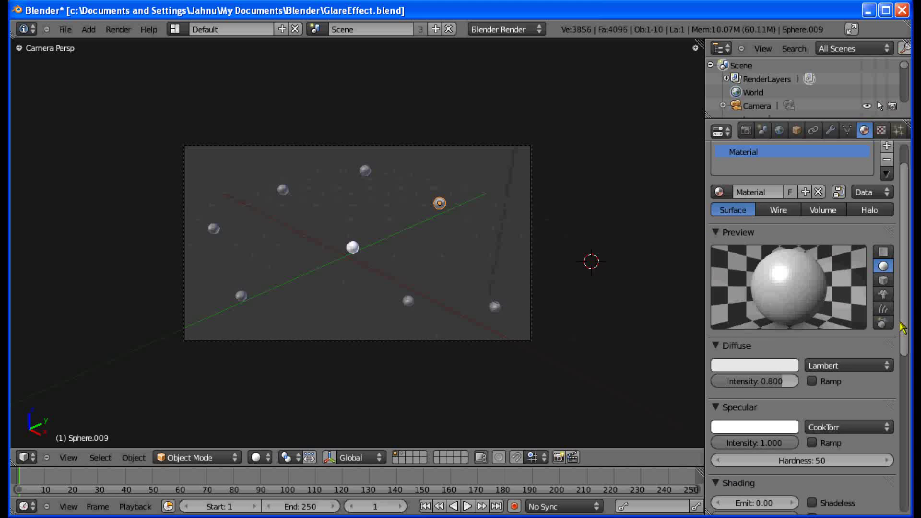
scroll(902, 328, "down", 1)
left_click(761, 498)
type("1")
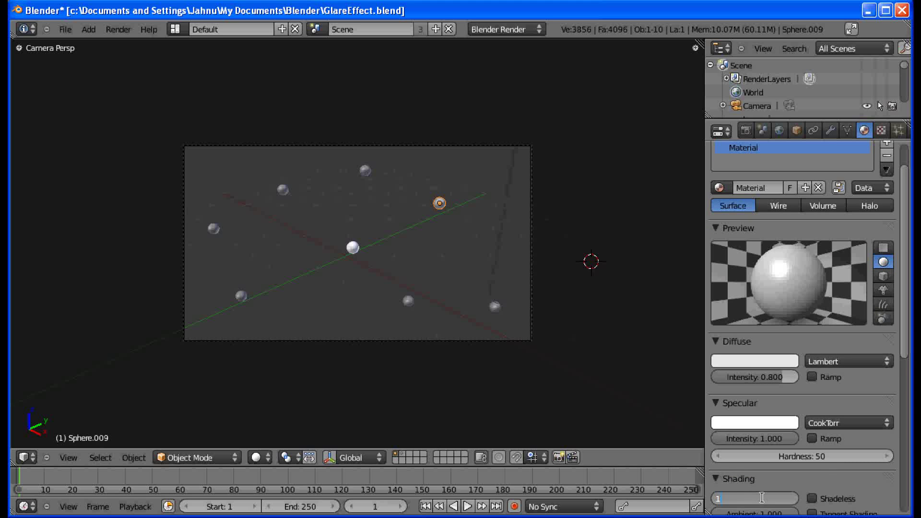
key("Return")
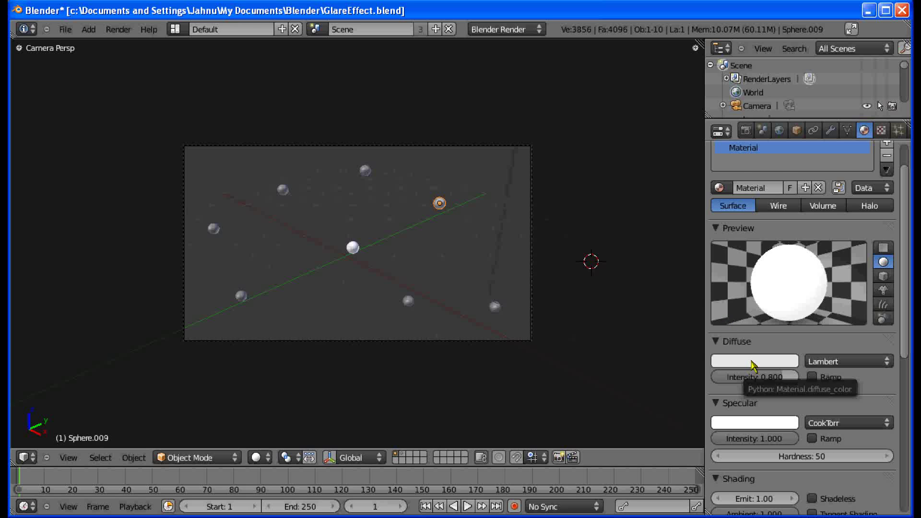
Make the upper-right sphere's diffuse color red and set its specular intensity to 0
left_click(753, 366)
left_click(724, 272)
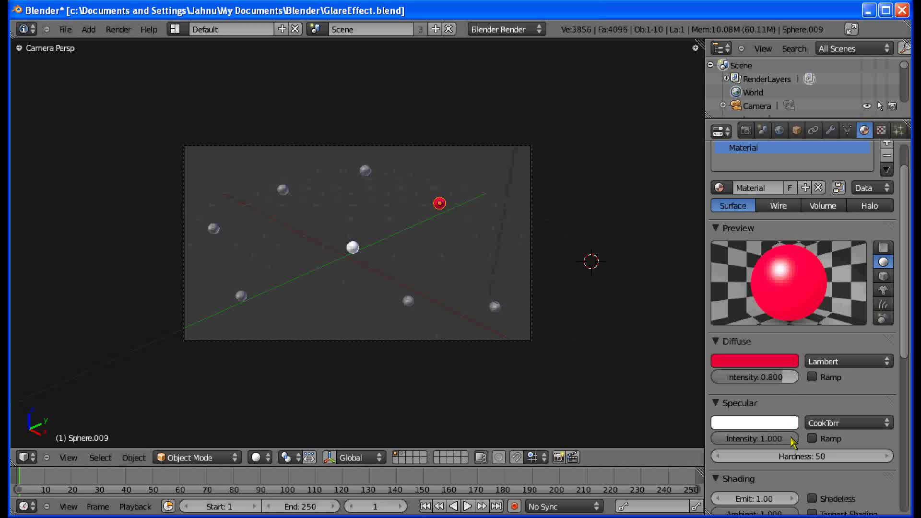
left_click_drag(771, 438, 703, 439)
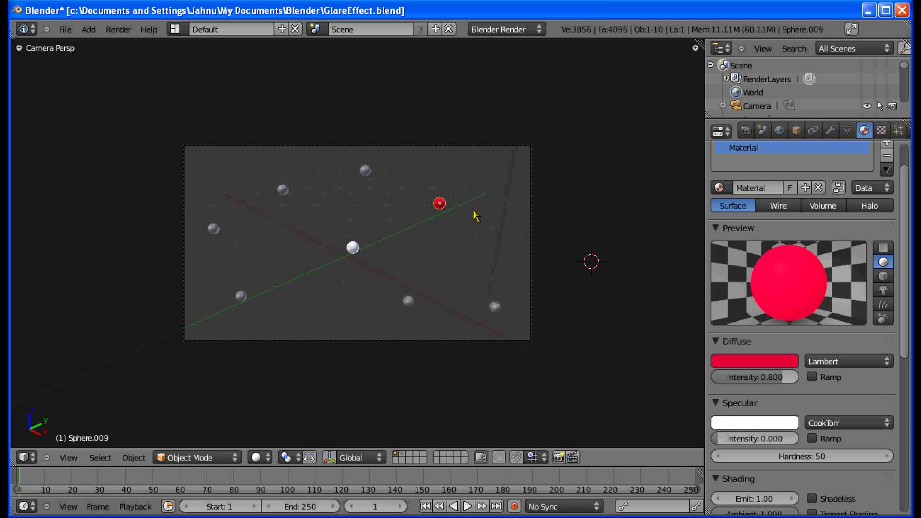
Give the upper-left small sphere a new material with specular intensity 0, Emit 1 and a green diffuse color (about R 0.078, G 0.8, B 0)
right_click(282, 197)
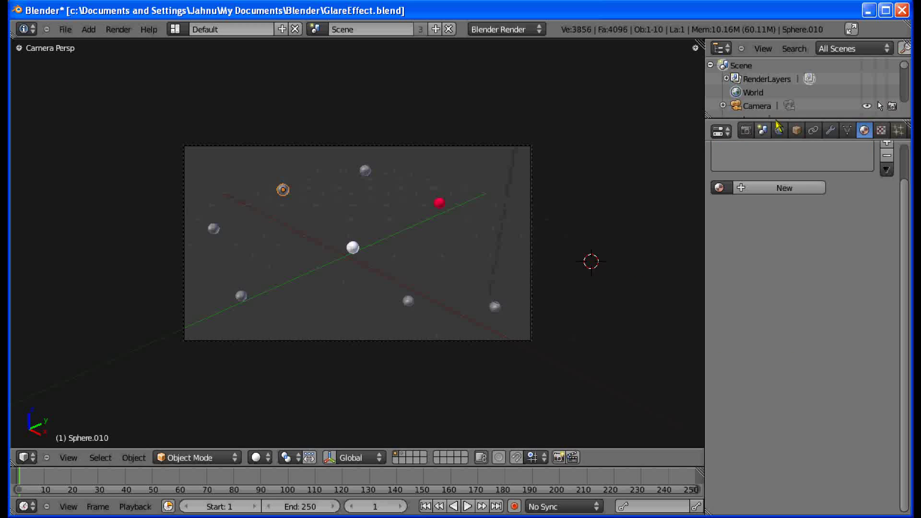
left_click(782, 187)
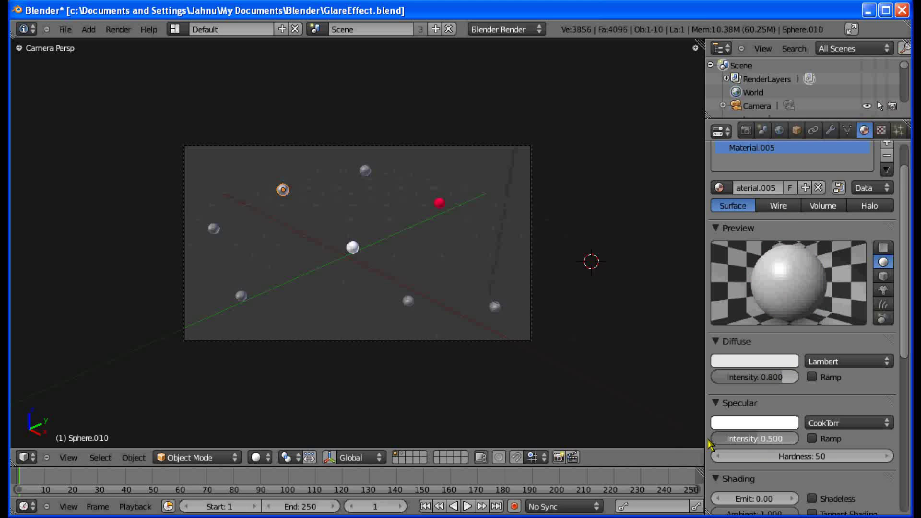
left_click_drag(717, 439, 710, 438)
left_click(755, 498)
type("1")
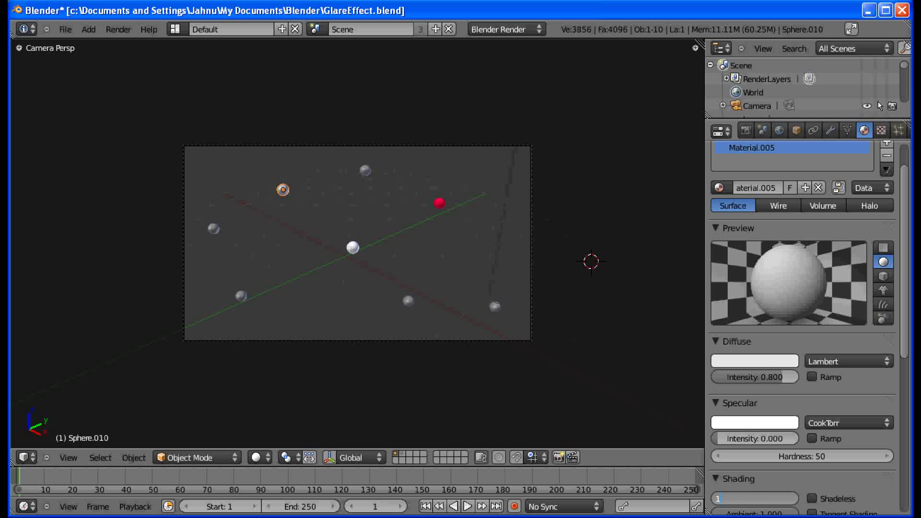
key("Return")
left_click(762, 366)
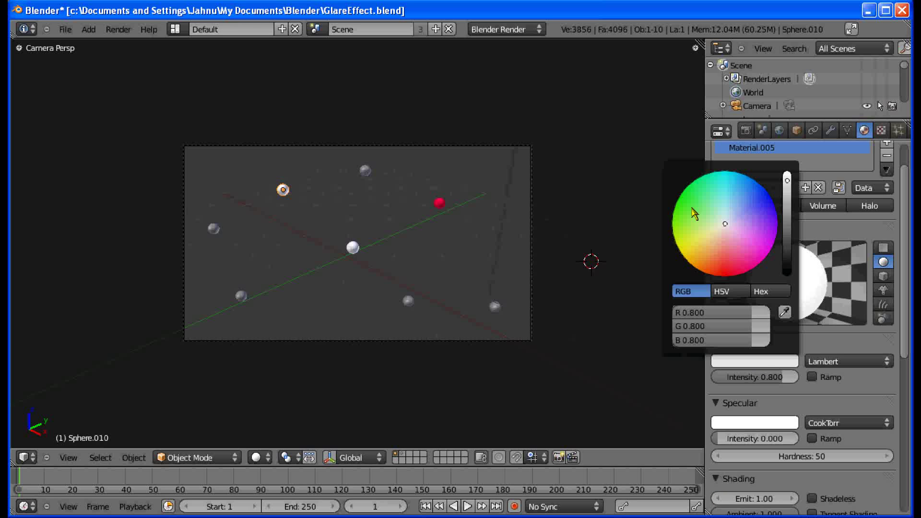
left_click_drag(692, 212, 637, 187)
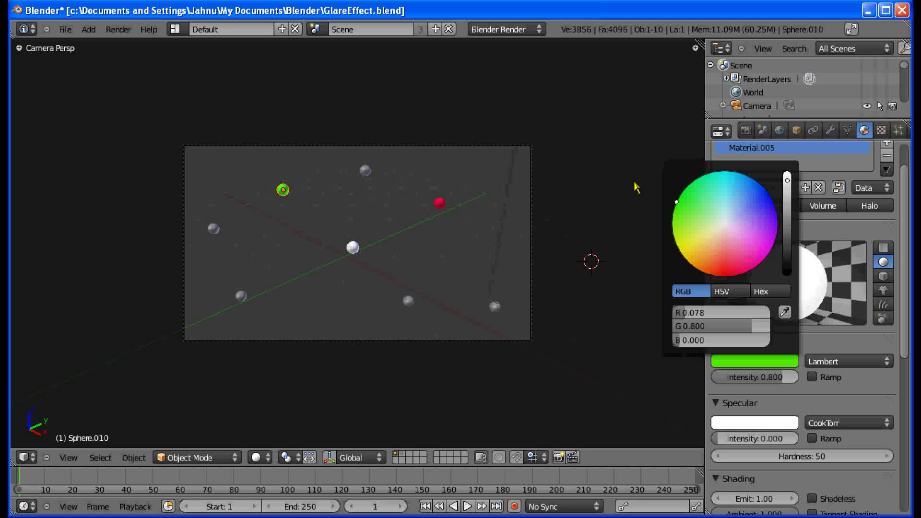
Add a new material with a blue diffuse color to the small sphere just below and right of the white sphere
right_click(409, 300)
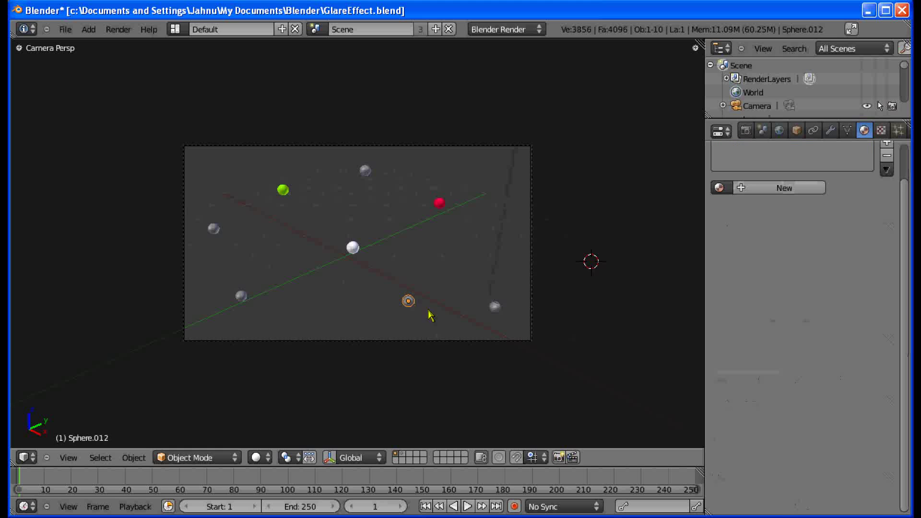
left_click(784, 192)
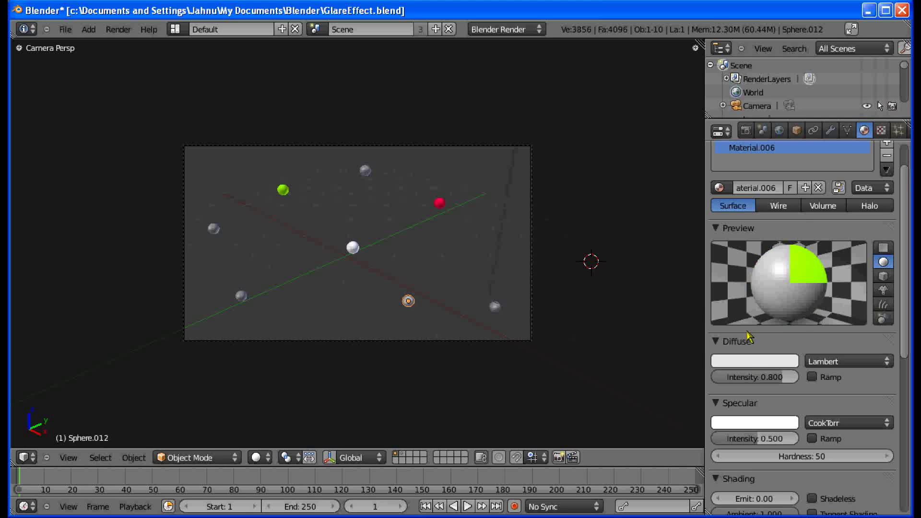
left_click(753, 361)
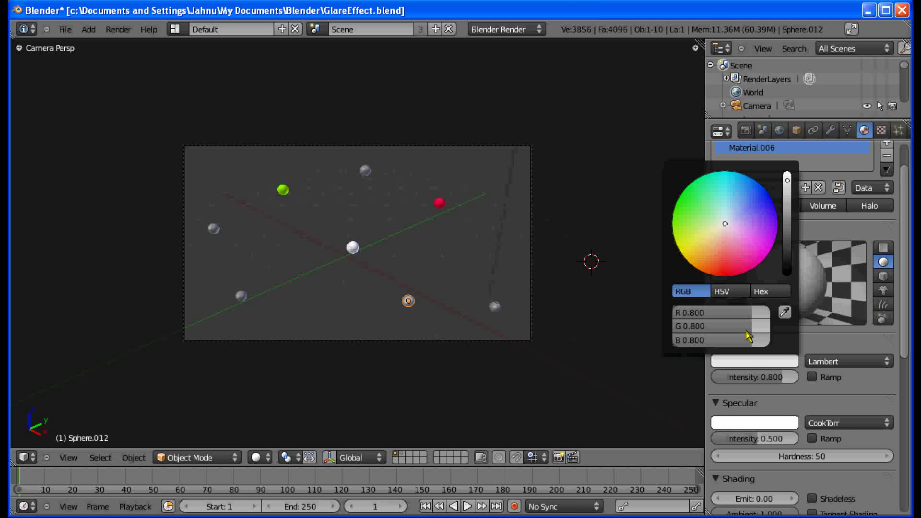
left_click(774, 208)
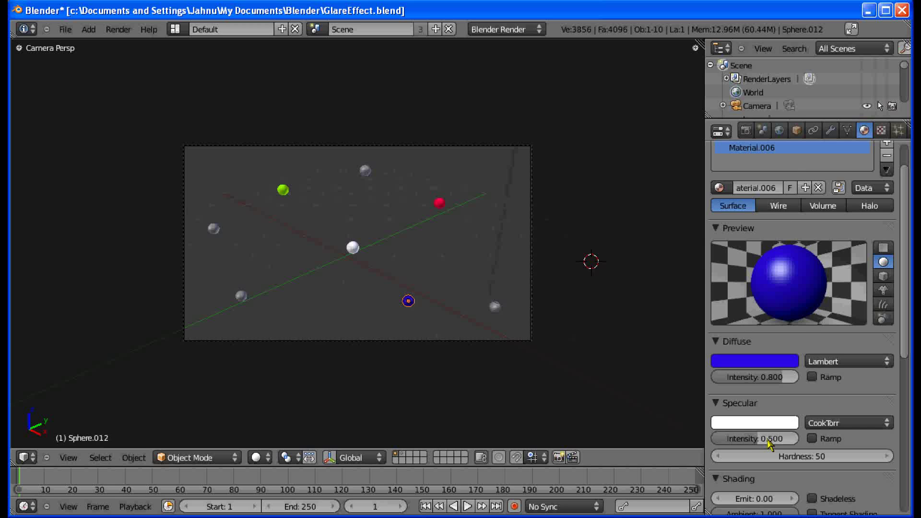
Set the blue sphere's material to Emit 1 and specular intensity 0, and render the scene
left_click_drag(768, 444, 674, 440)
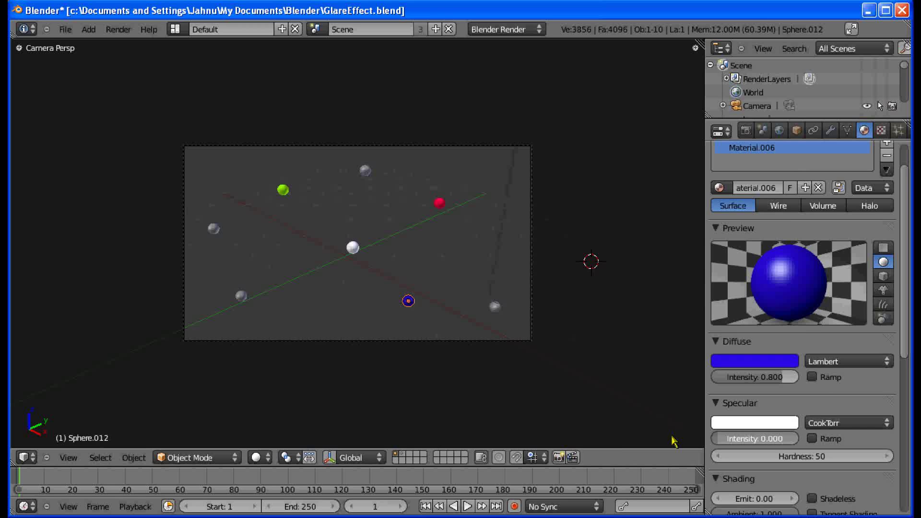
left_click(759, 498)
type("1")
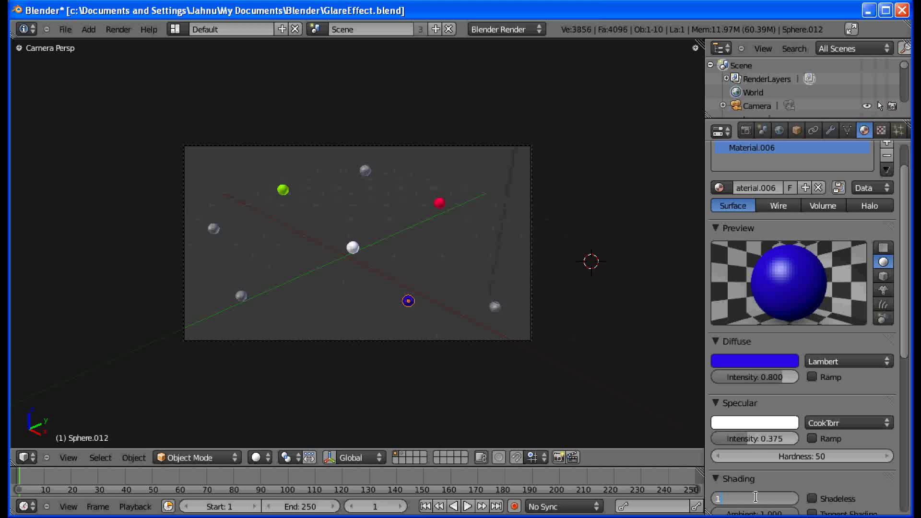
key("Return")
left_click_drag(755, 439, 390, 269)
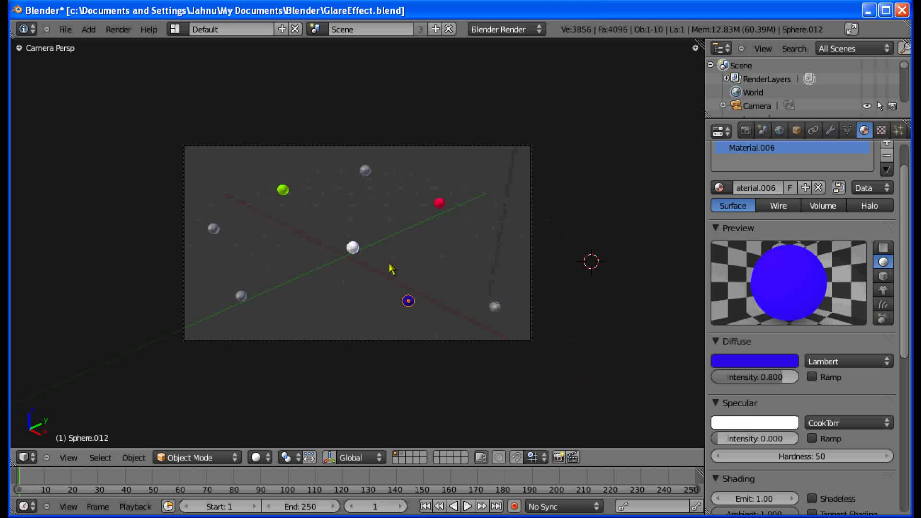
key("F12")
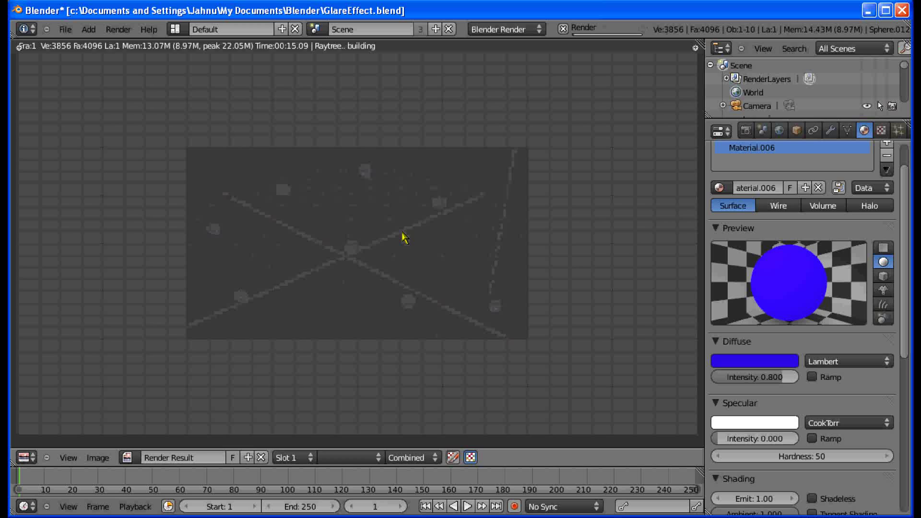